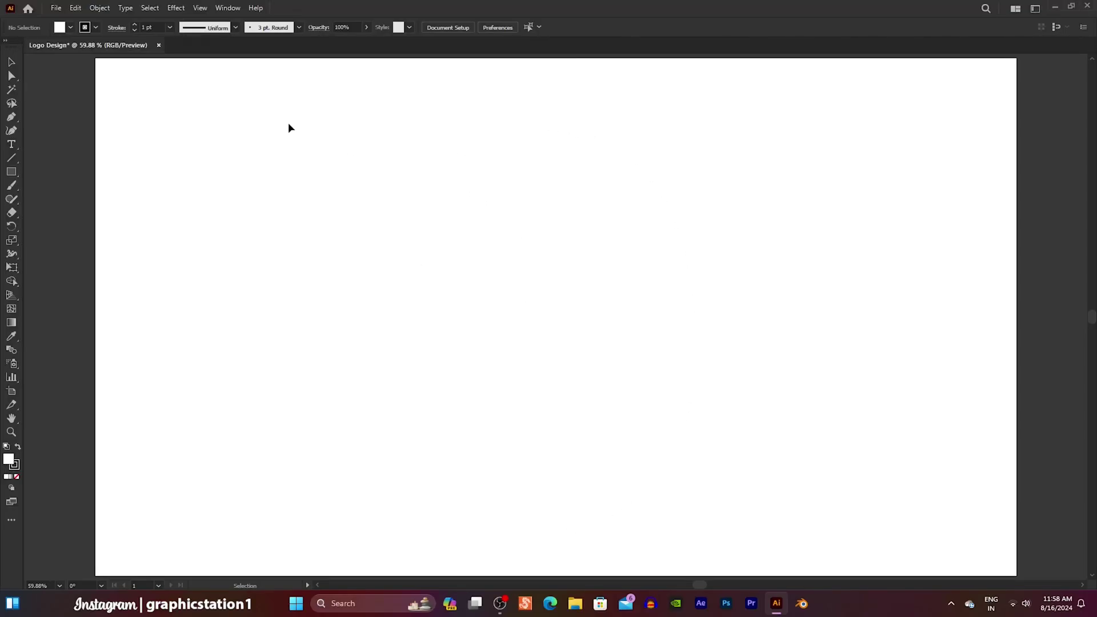
Show rulers, drag out one horizontal and one vertical guide, then select the vertical guide
click(197, 9)
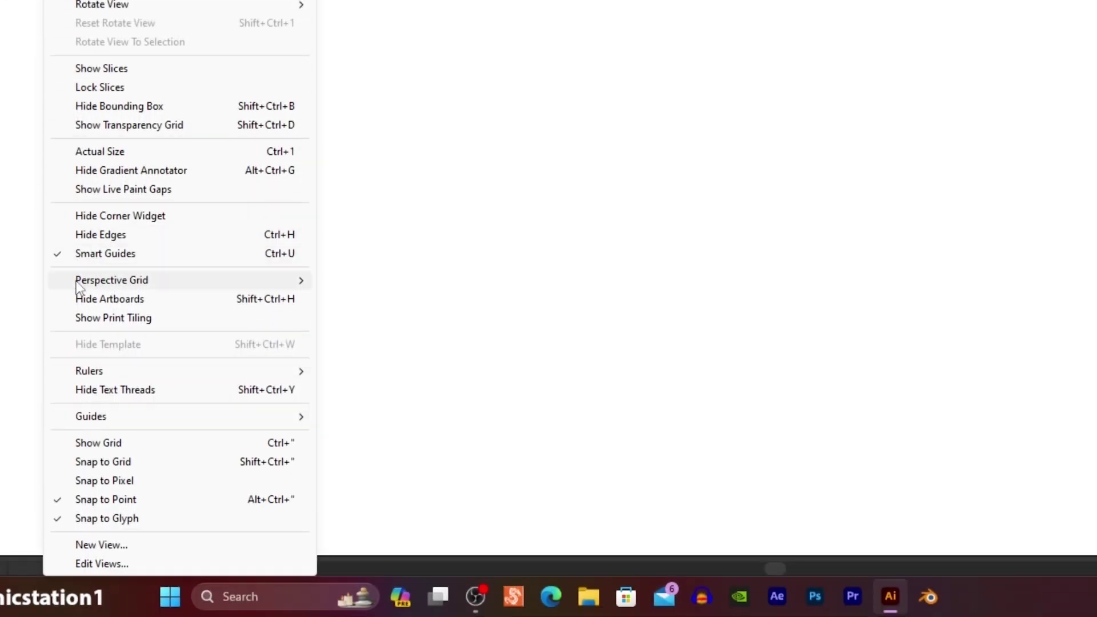
mouse_move(89, 372)
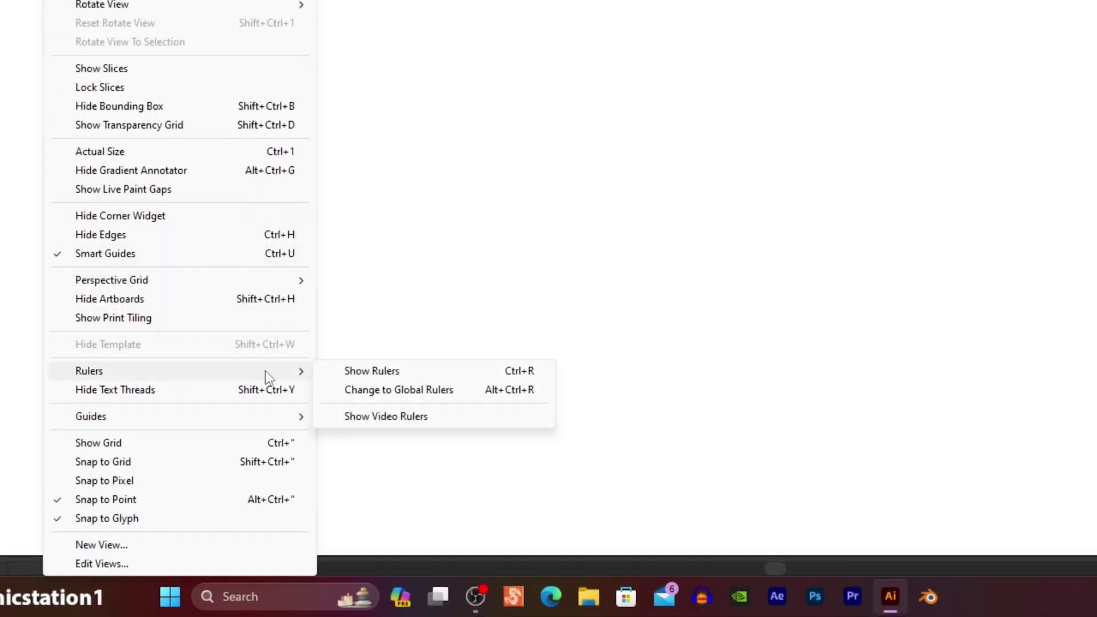
click(409, 371)
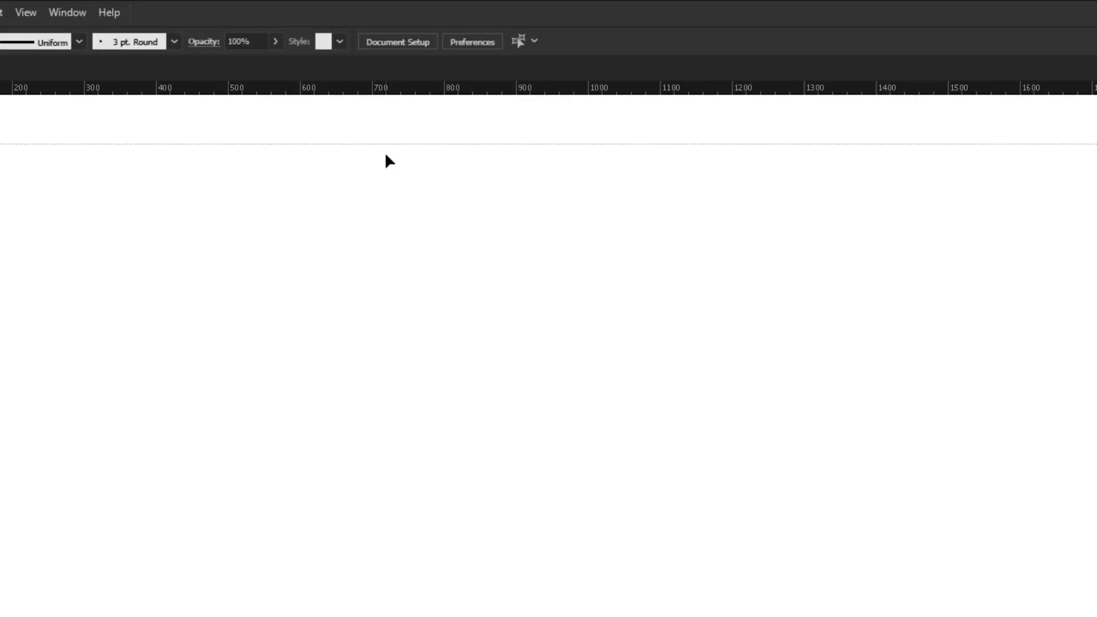
drag(386, 155, 388, 391)
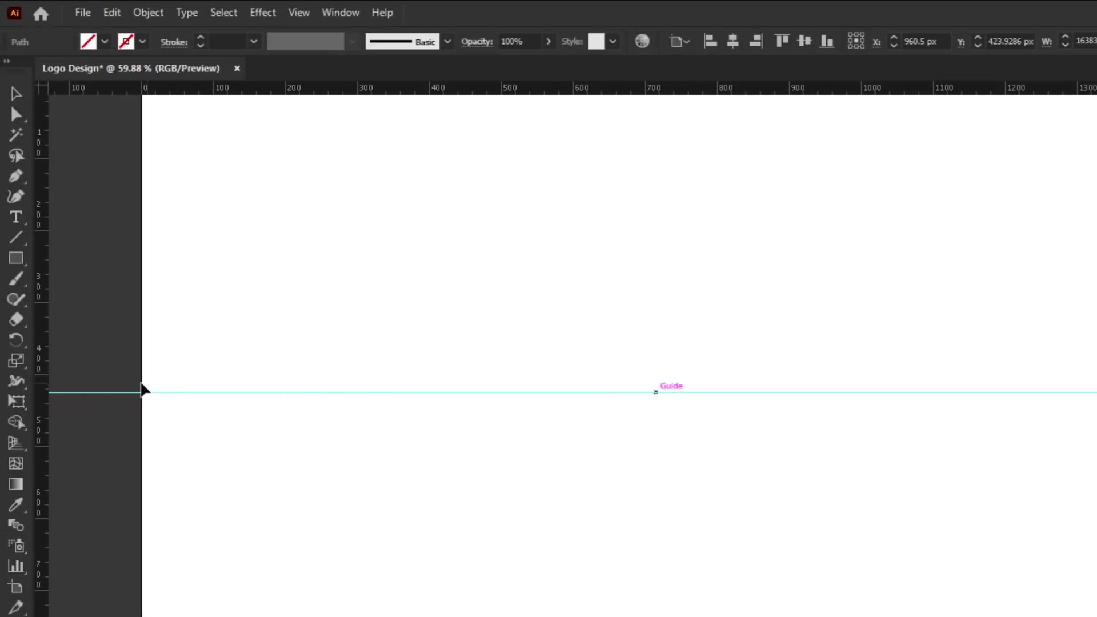
drag(44, 388, 490, 393)
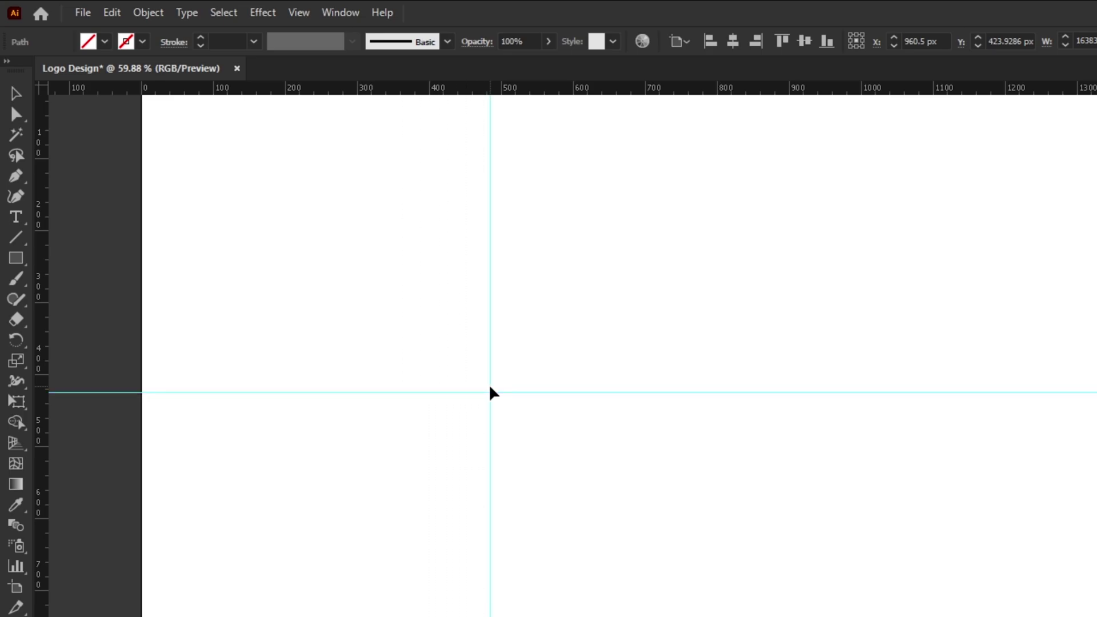
click(402, 290)
drag(380, 196, 537, 291)
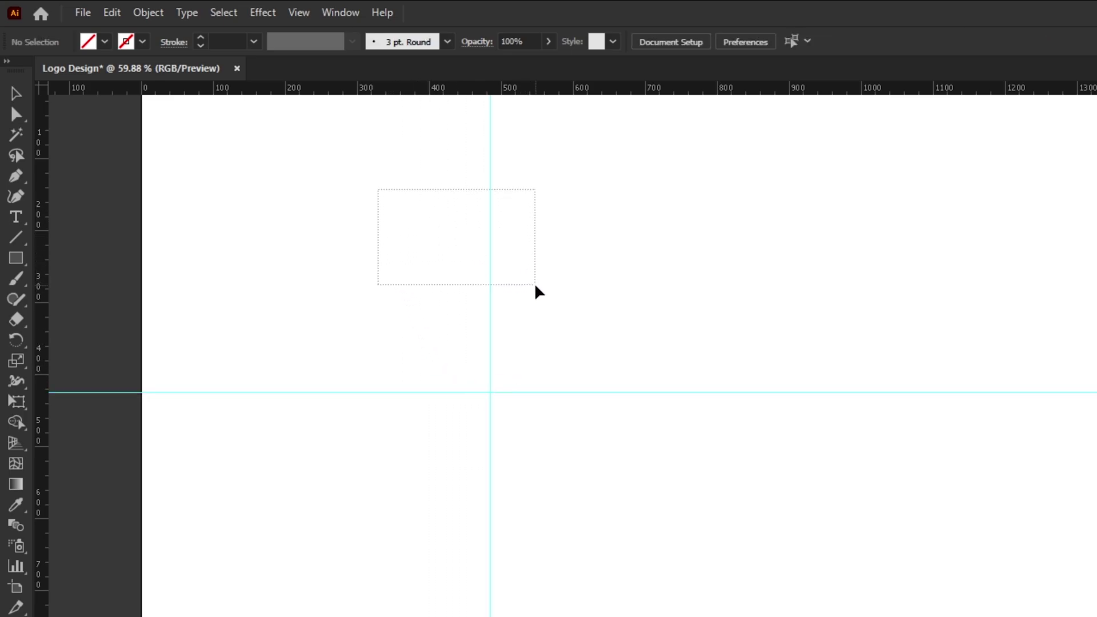
In the Align panel, set Align To Artboard and centre the vertical guide horizontally and the horizontal guide vertically
click(342, 12)
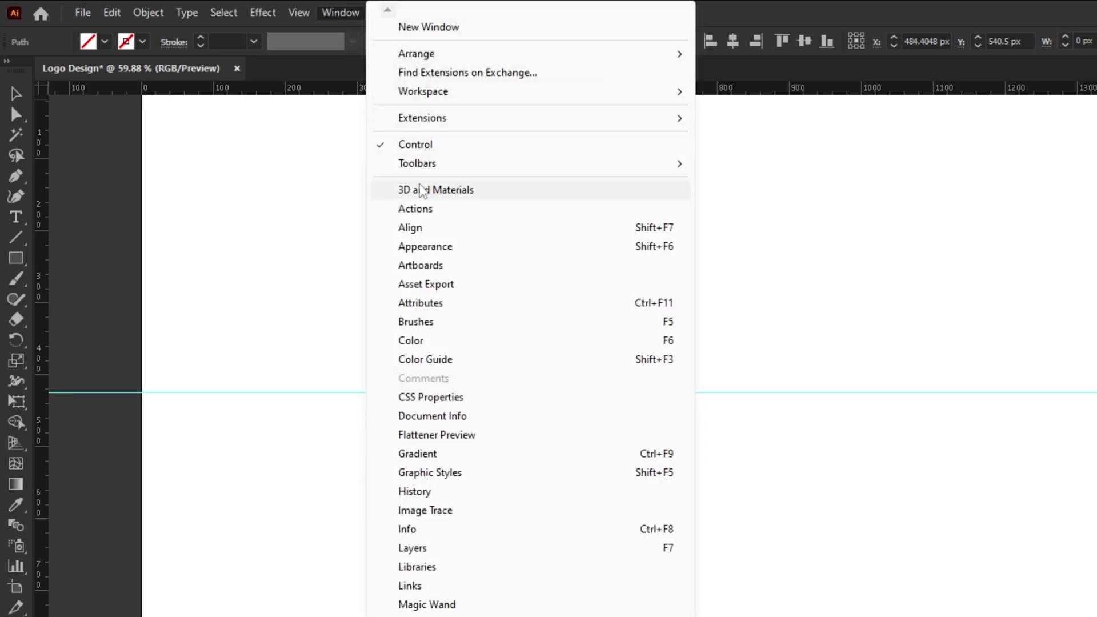
click(410, 228)
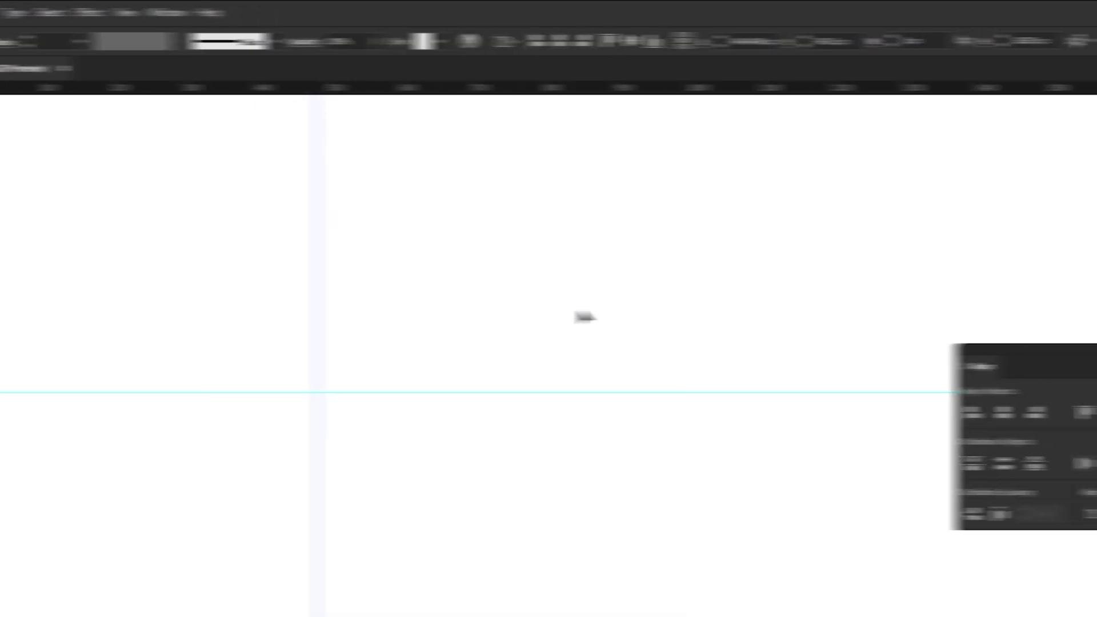
drag(955, 351, 736, 248)
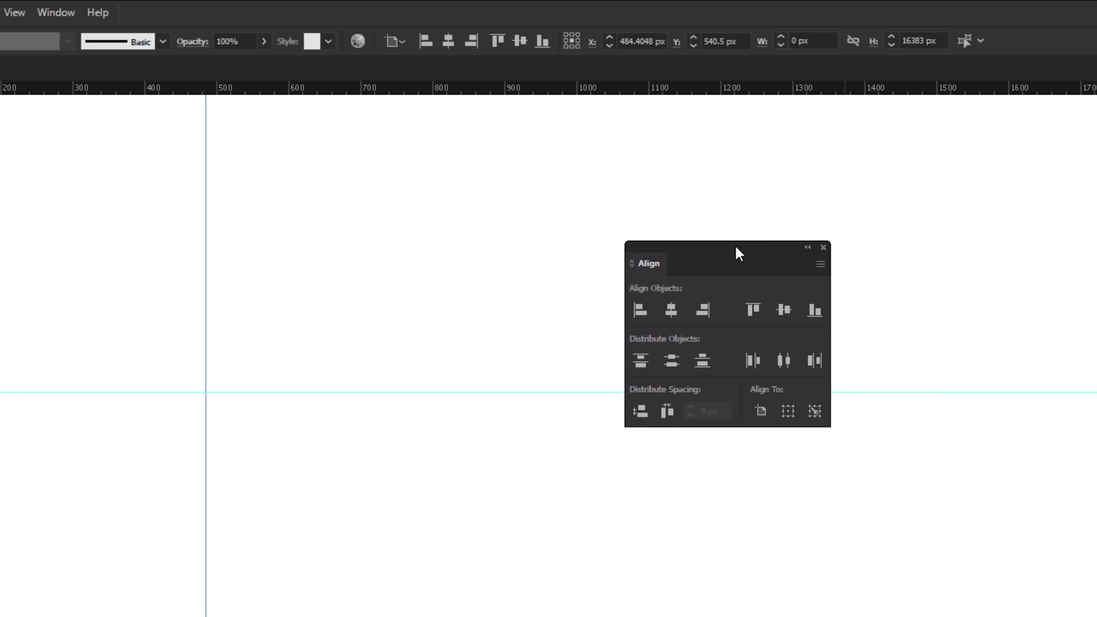
click(762, 412)
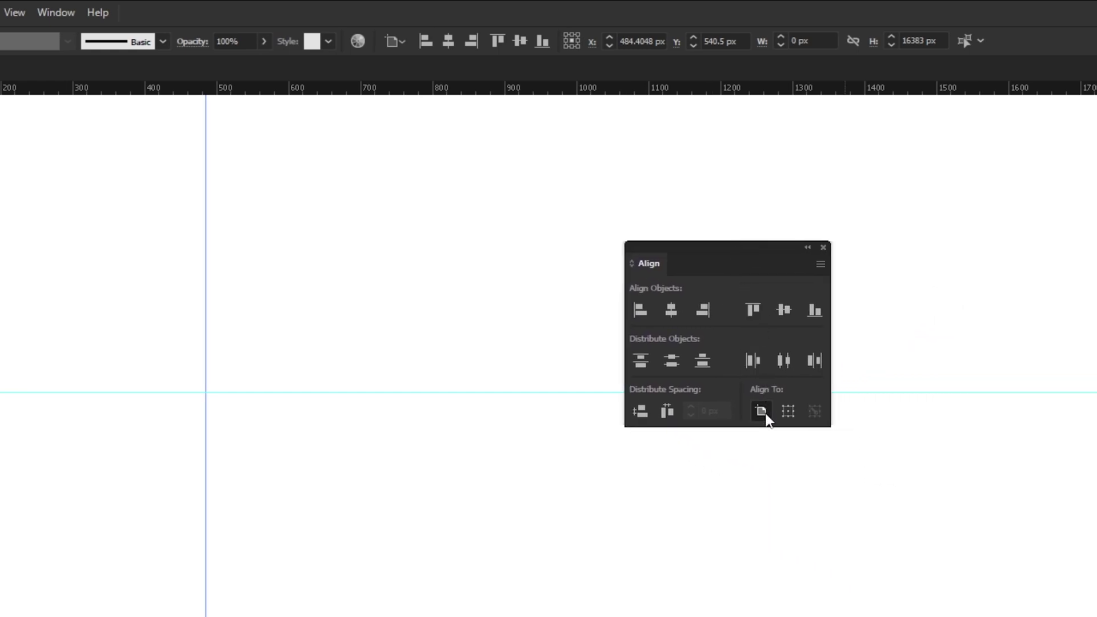
click(672, 313)
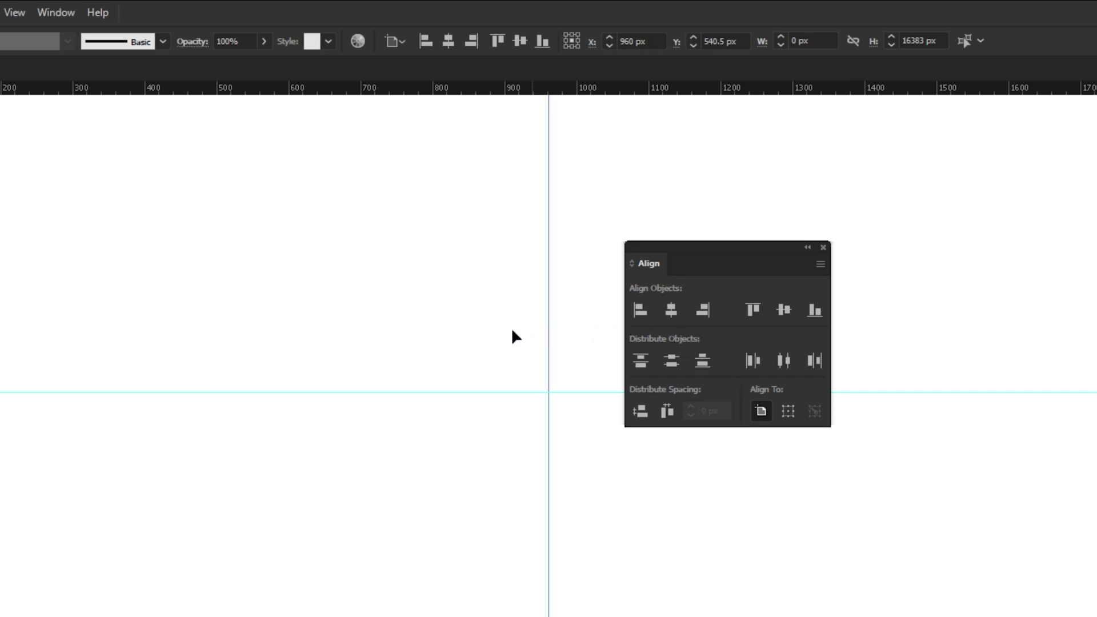
drag(490, 335, 296, 439)
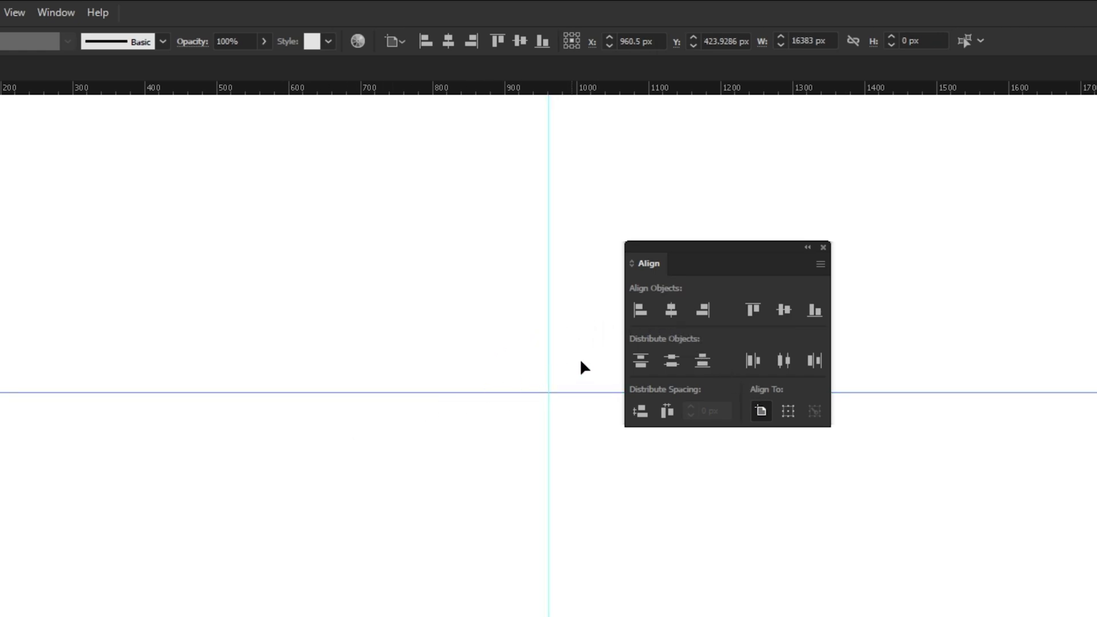
click(782, 310)
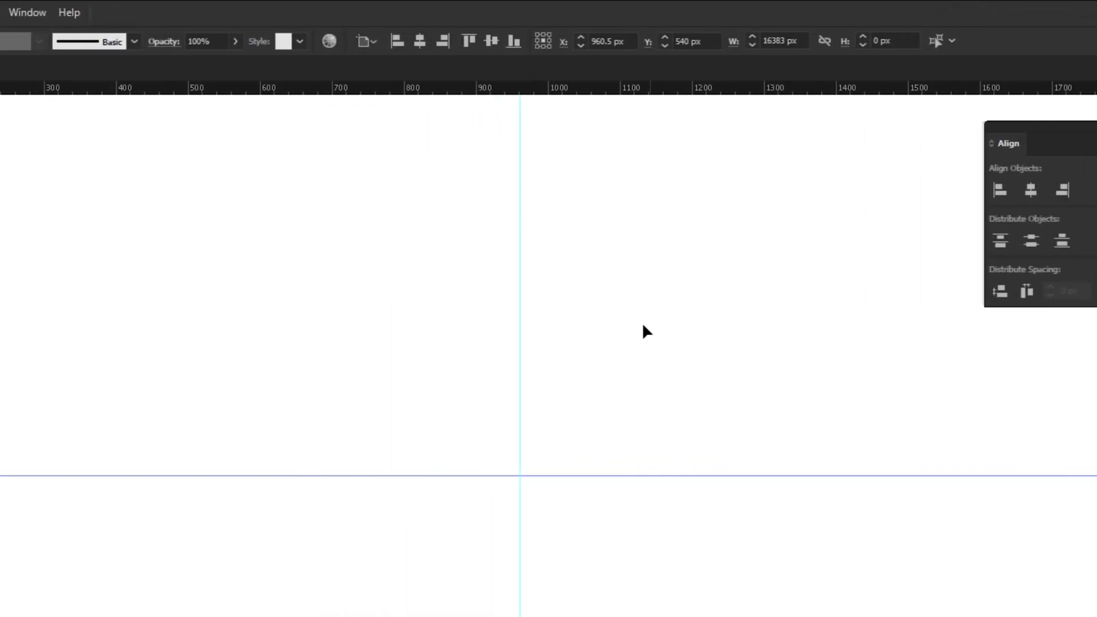
drag(623, 335, 369, 554)
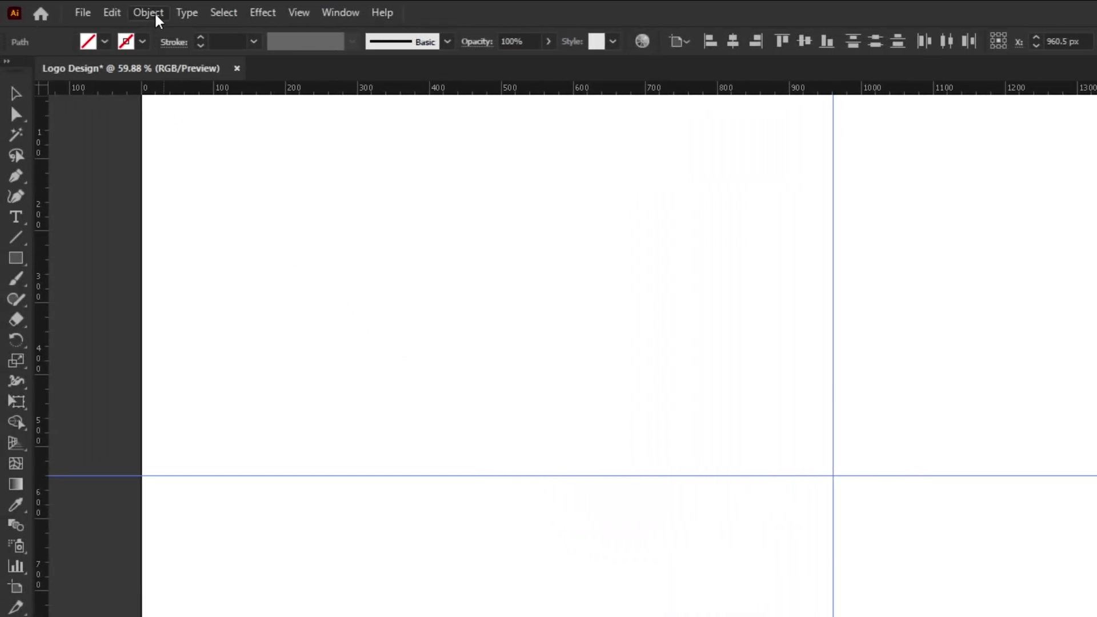
Lock the two centred guides with Object > Lock, then hide the rulers
click(150, 13)
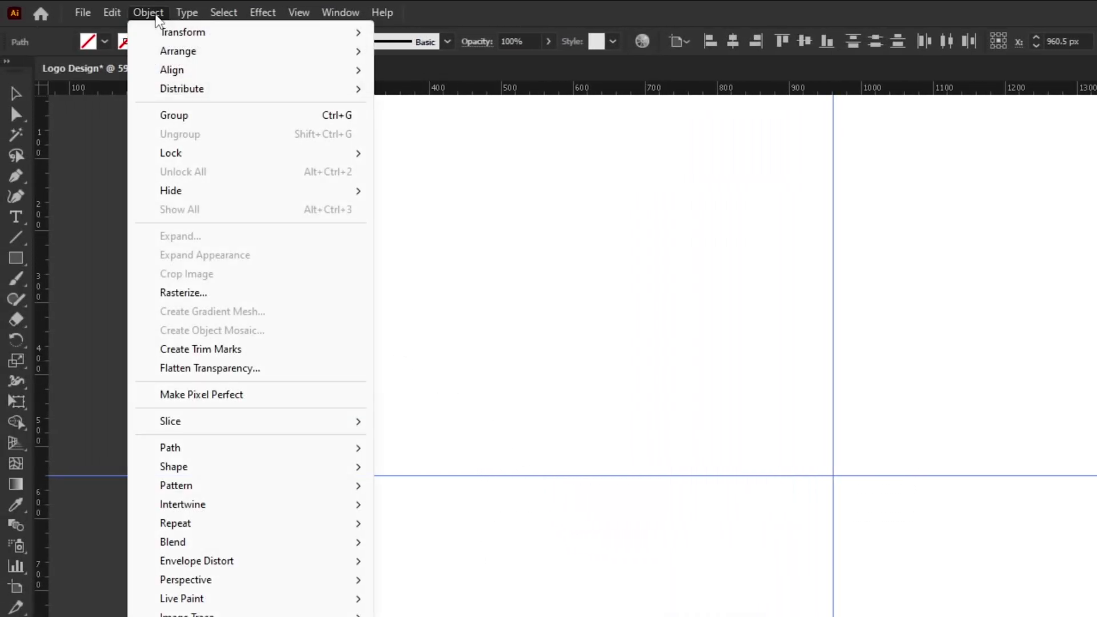
mouse_move(170, 153)
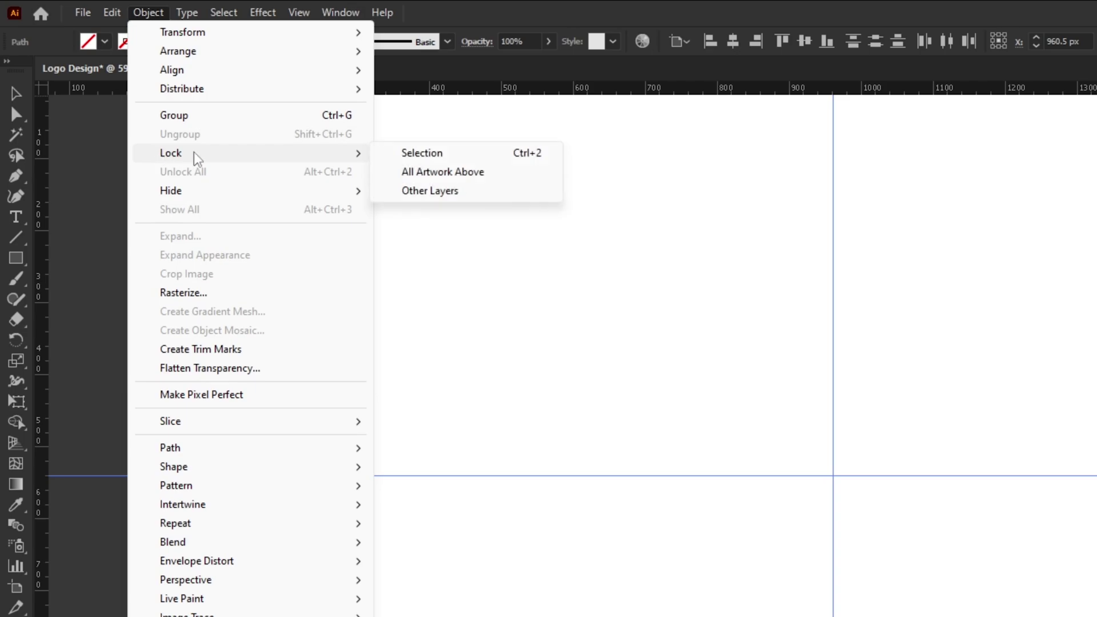
click(438, 154)
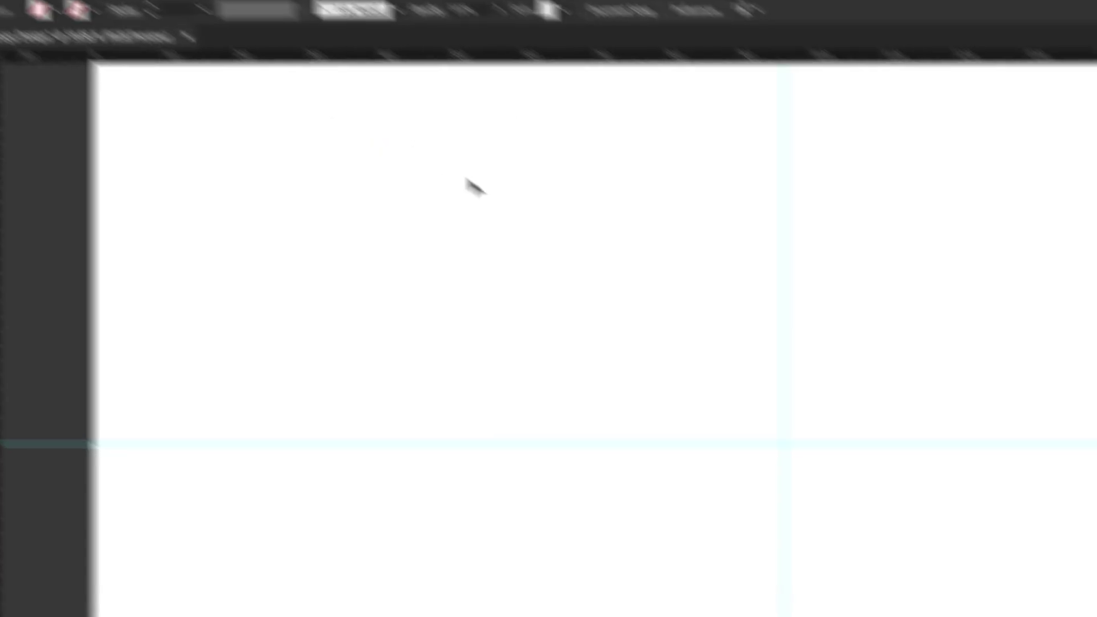
drag(762, 265, 621, 374)
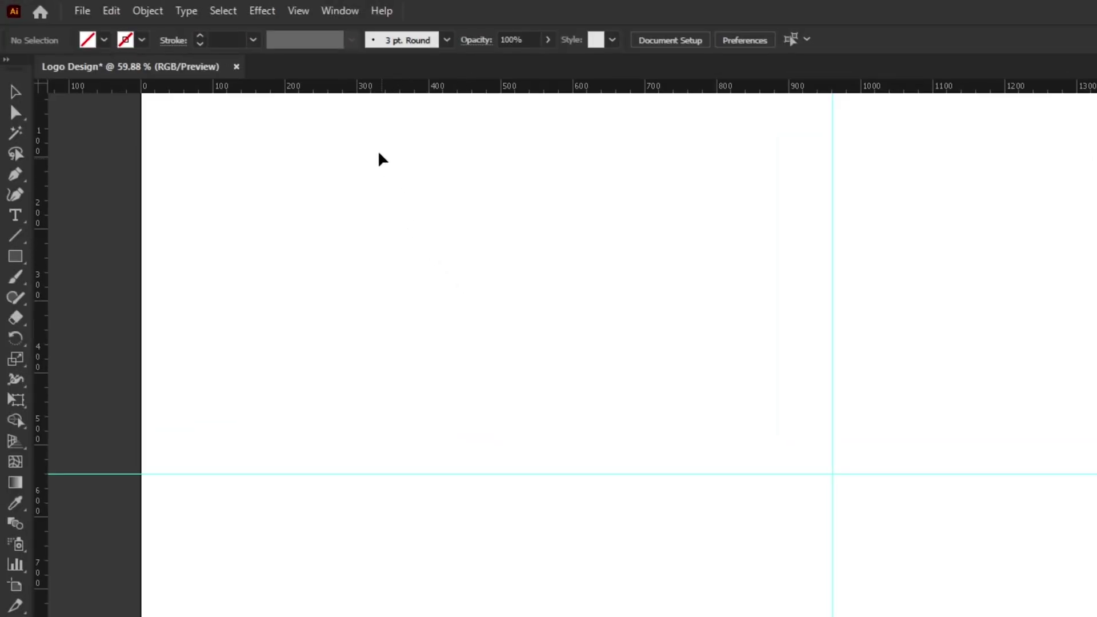
click(299, 11)
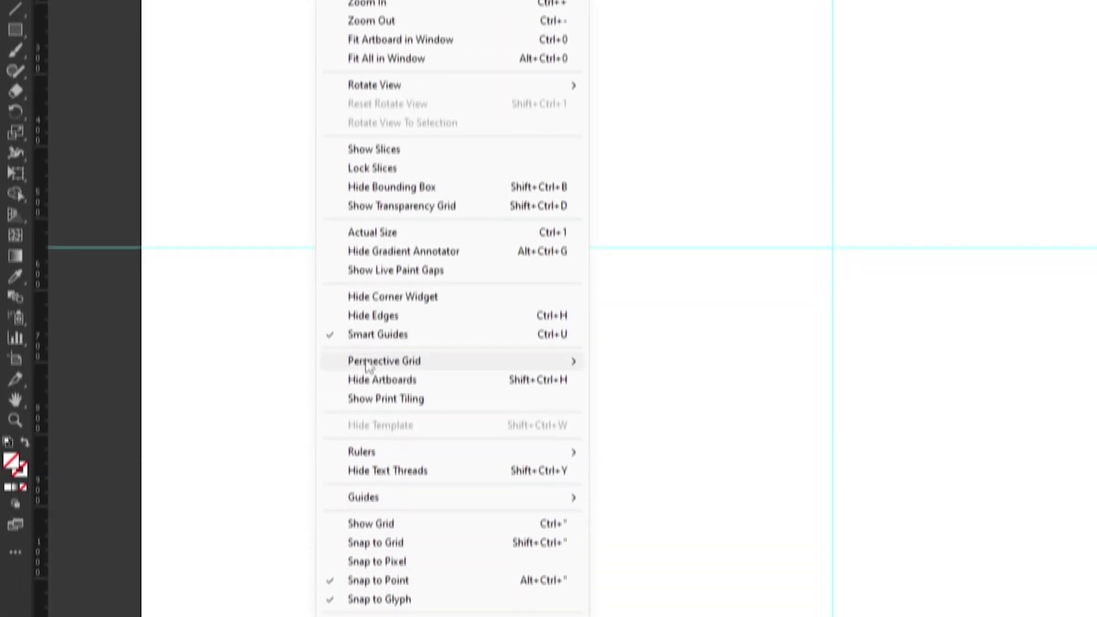
mouse_move(361, 371)
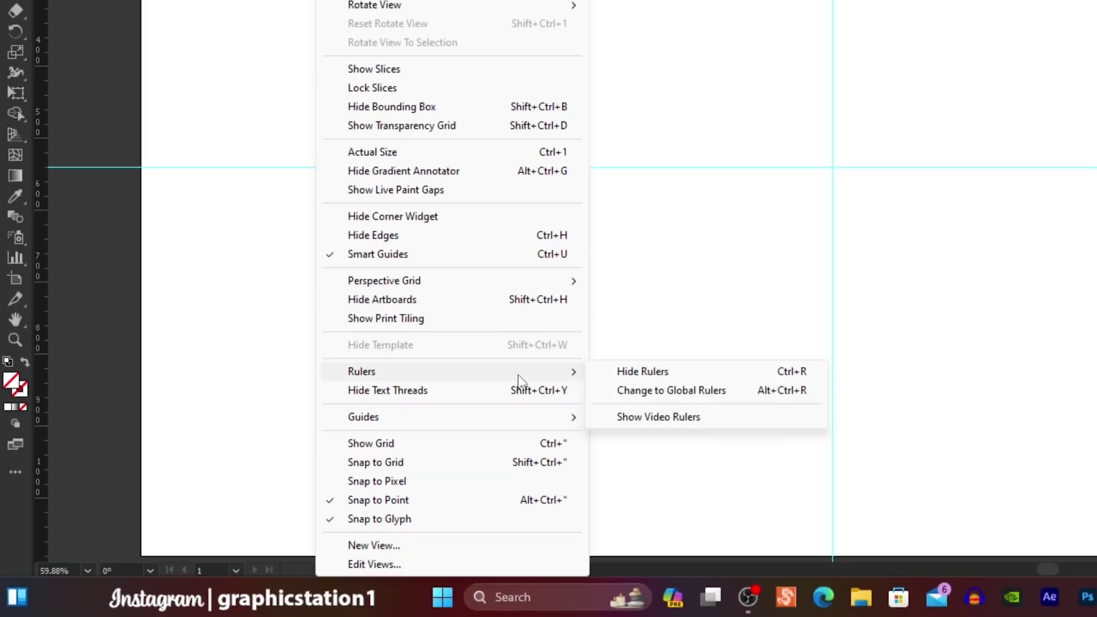
click(677, 374)
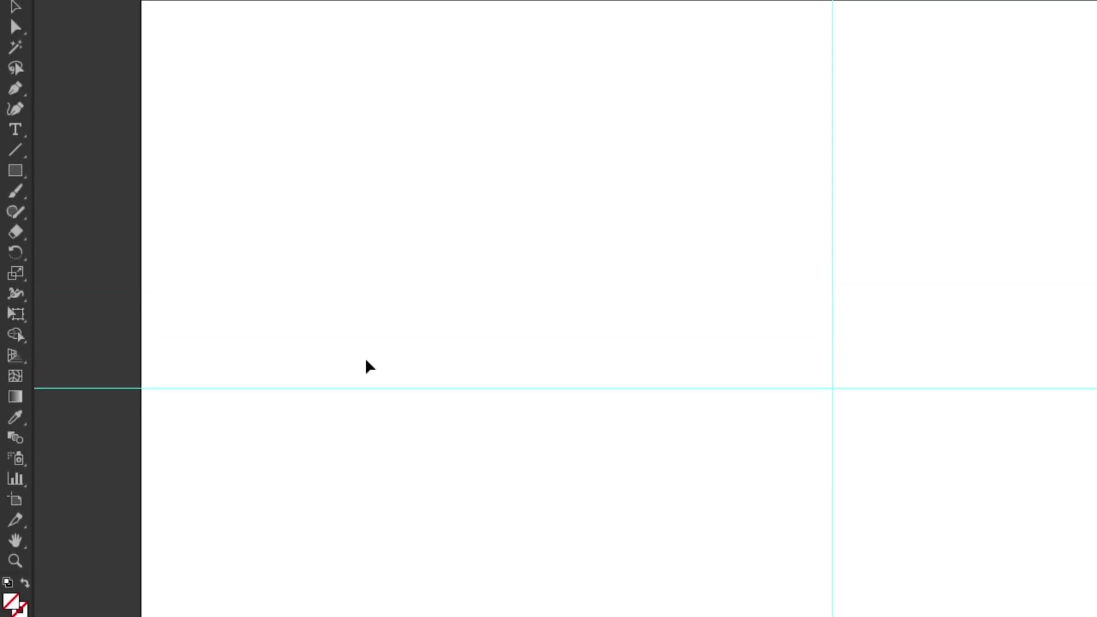
Switch to the Ellipse Tool with a black stroke colour
click(27, 171)
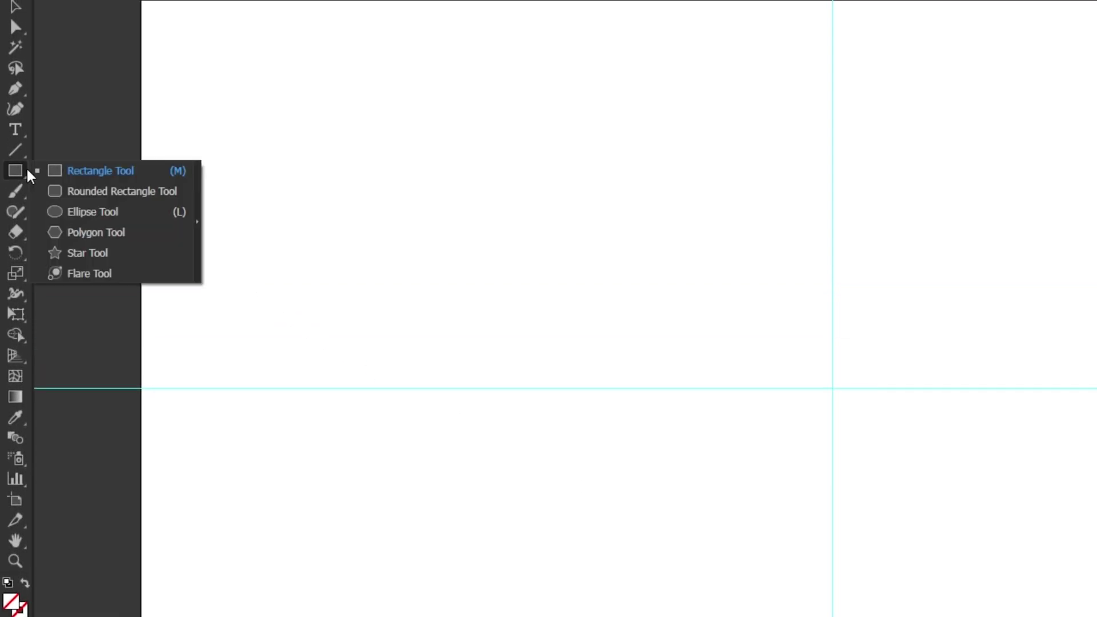
click(101, 217)
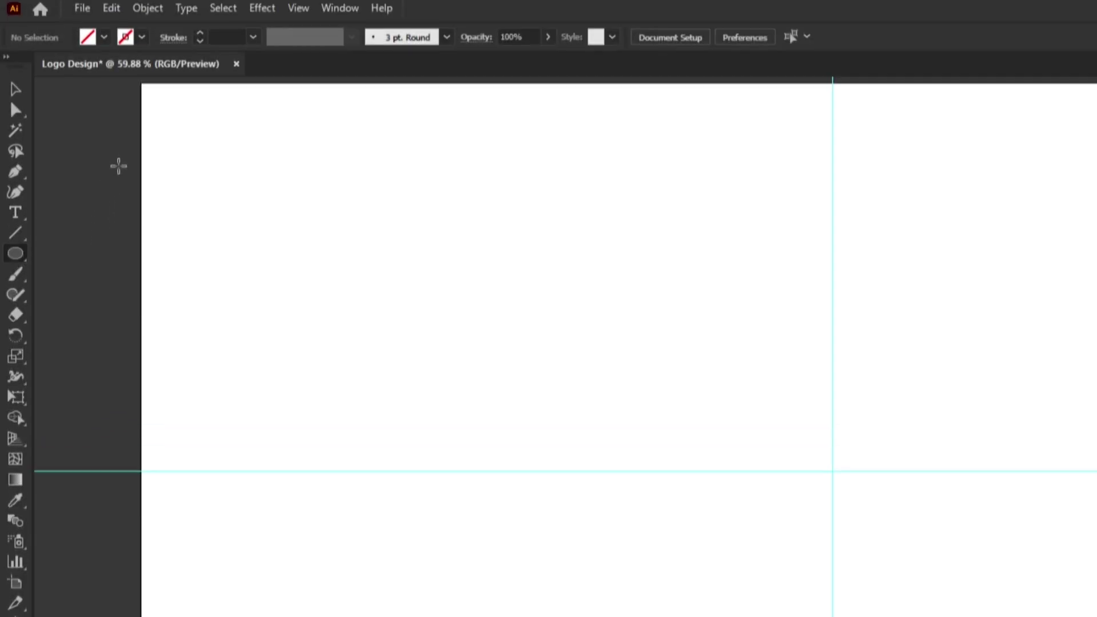
click(142, 39)
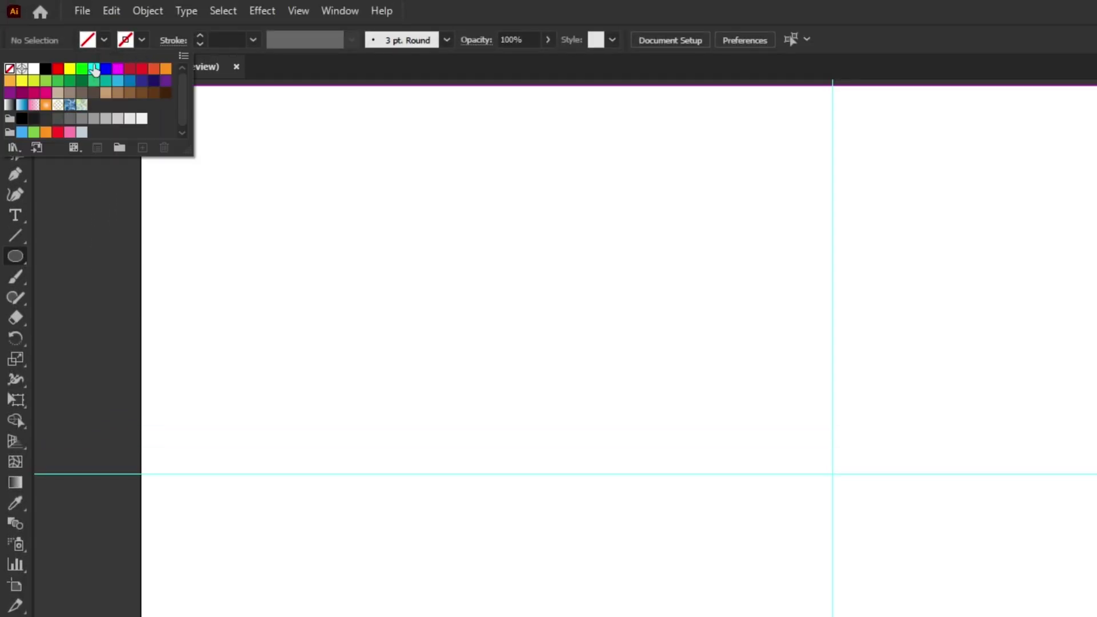
click(46, 67)
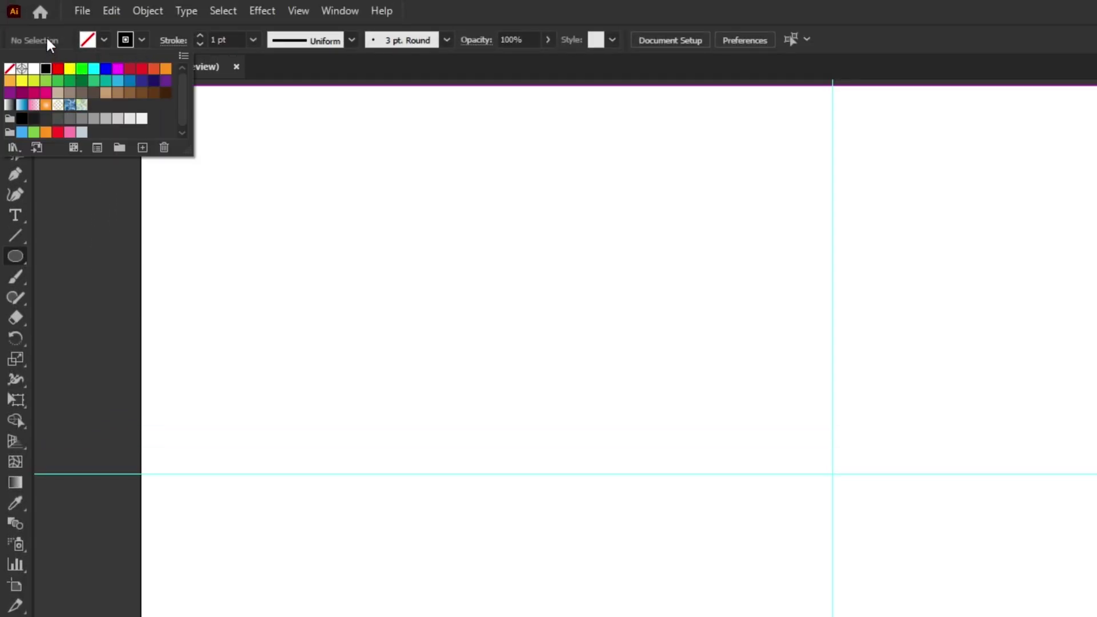
click(48, 39)
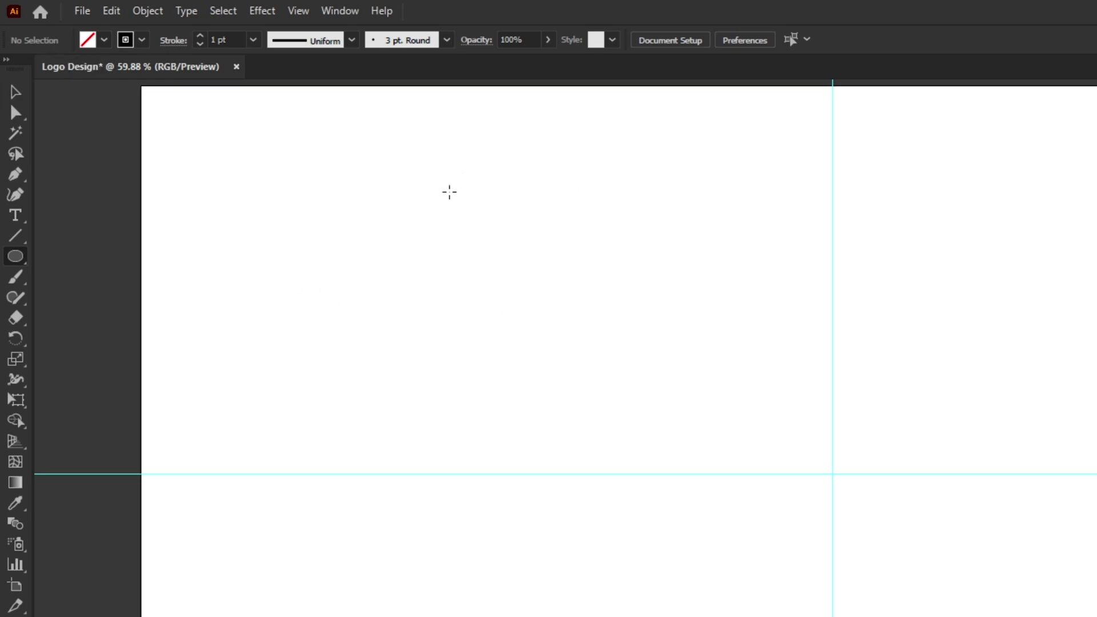
Create a circle with Width 600 px and Height 600 px
click(627, 357)
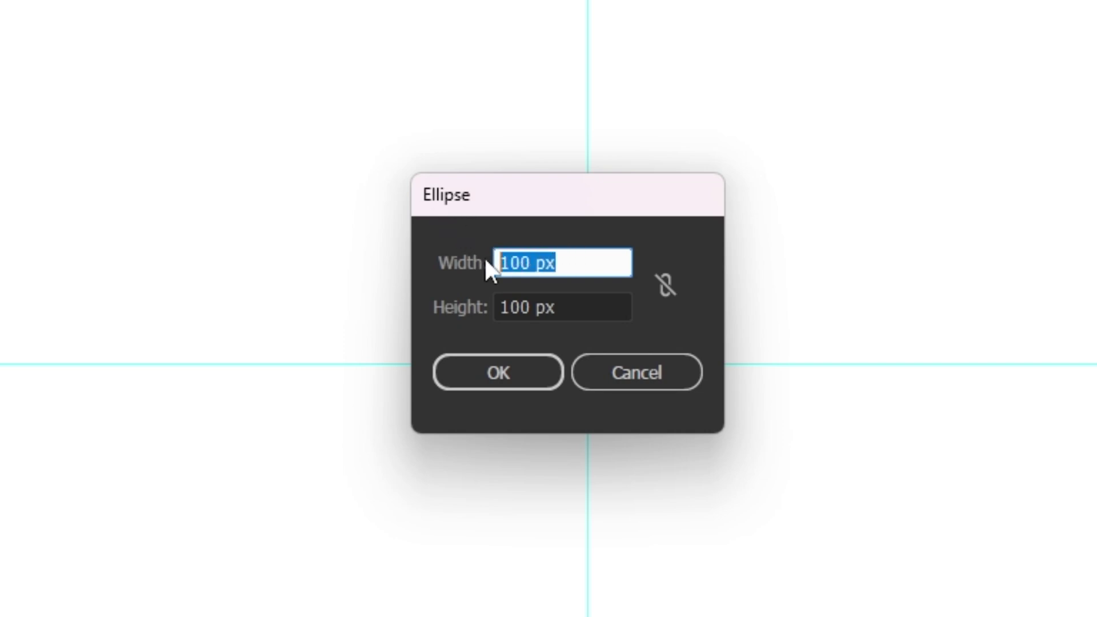
text(600)
drag(561, 299, 497, 303)
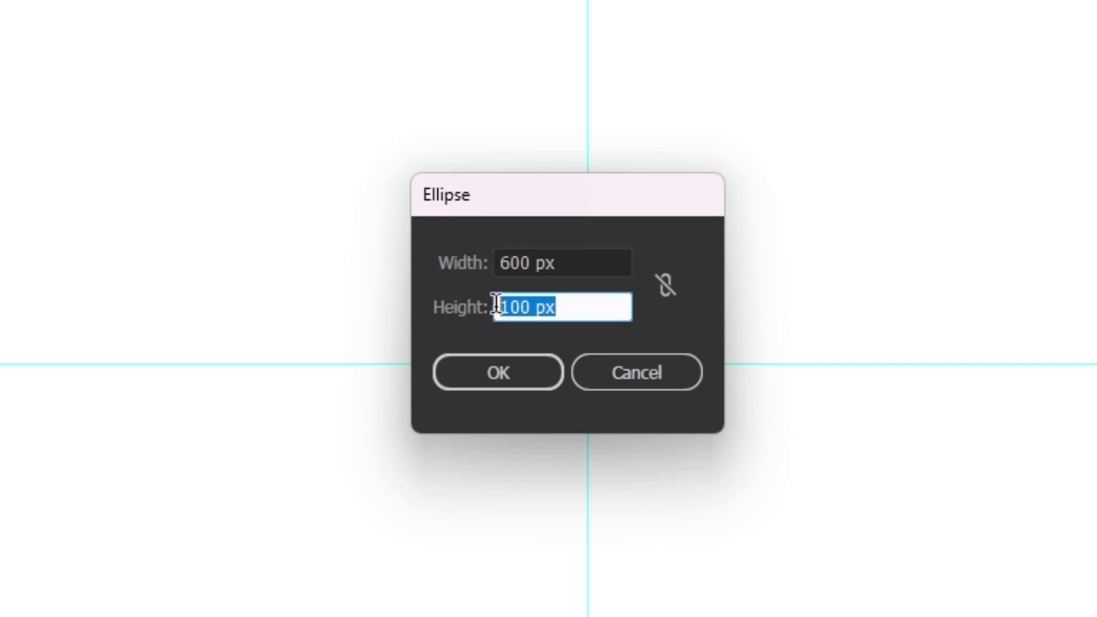
text(600)
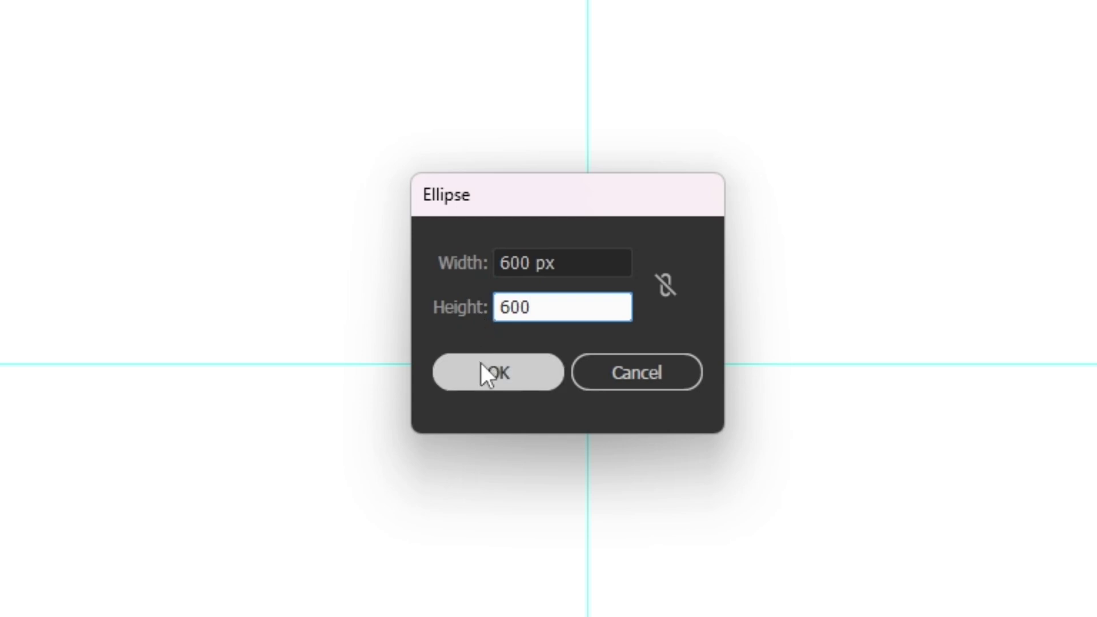
click(481, 368)
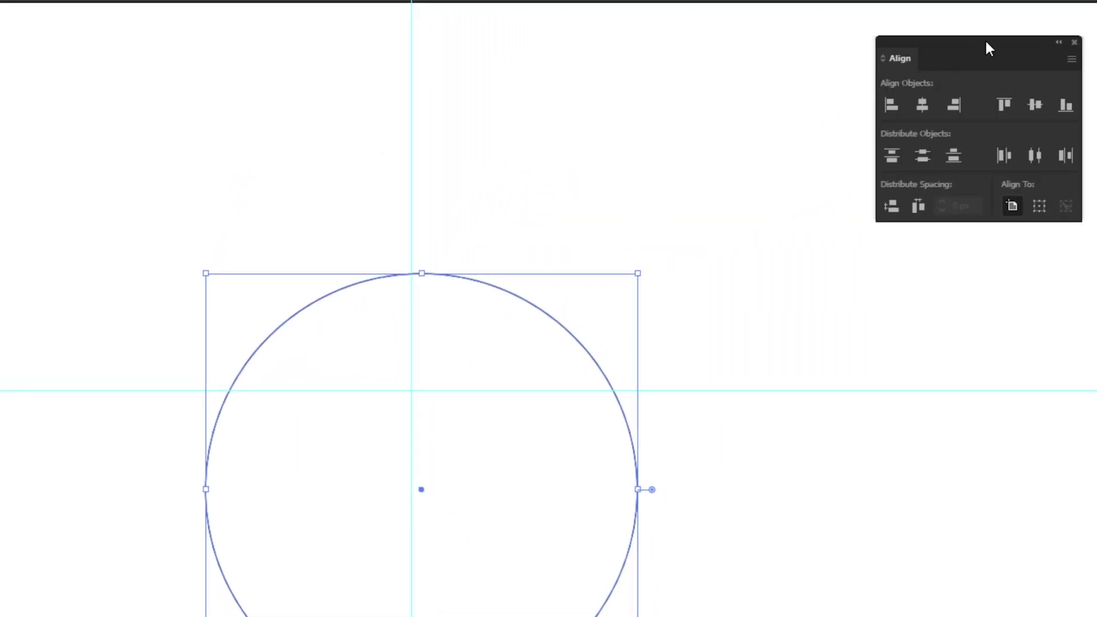
Centre the circle horizontally and vertically on the artboard, then zoom in on it
drag(986, 41, 788, 153)
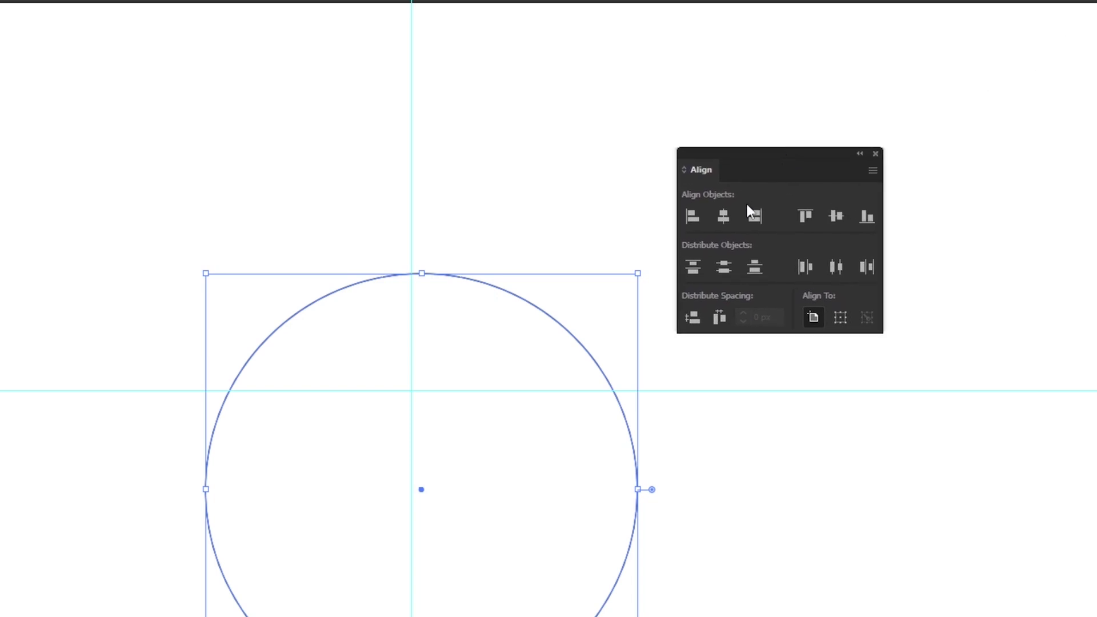
click(728, 219)
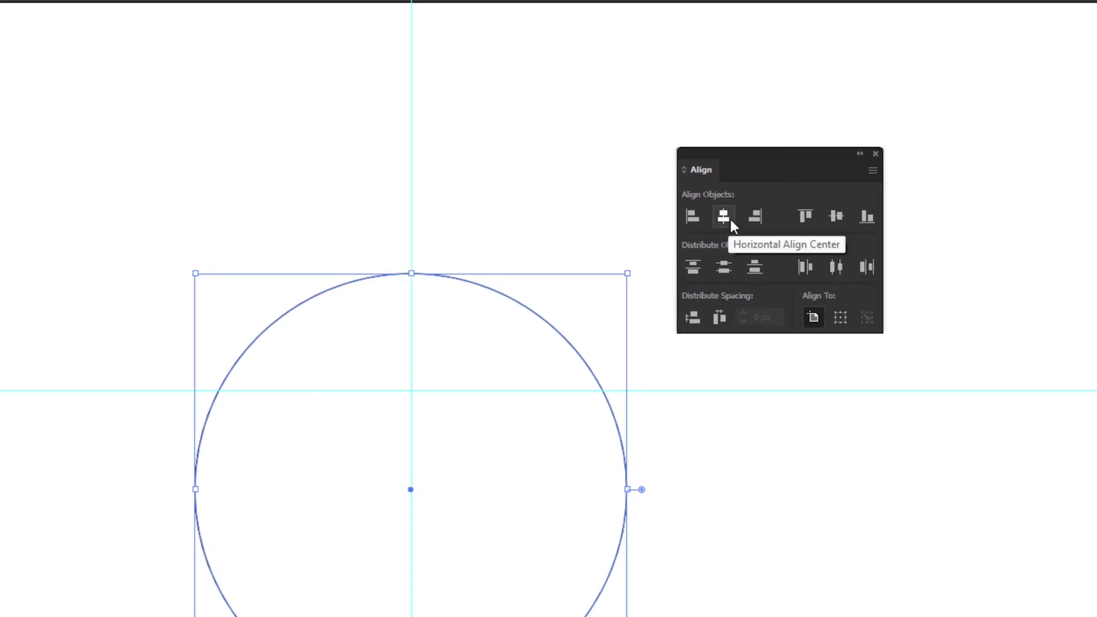
click(837, 220)
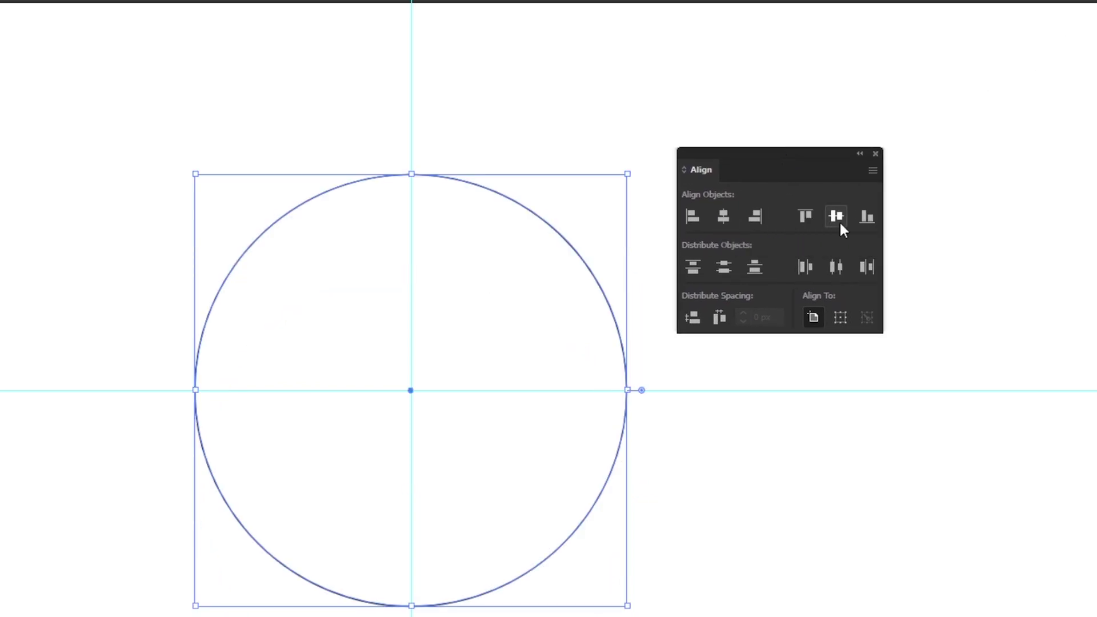
click(876, 154)
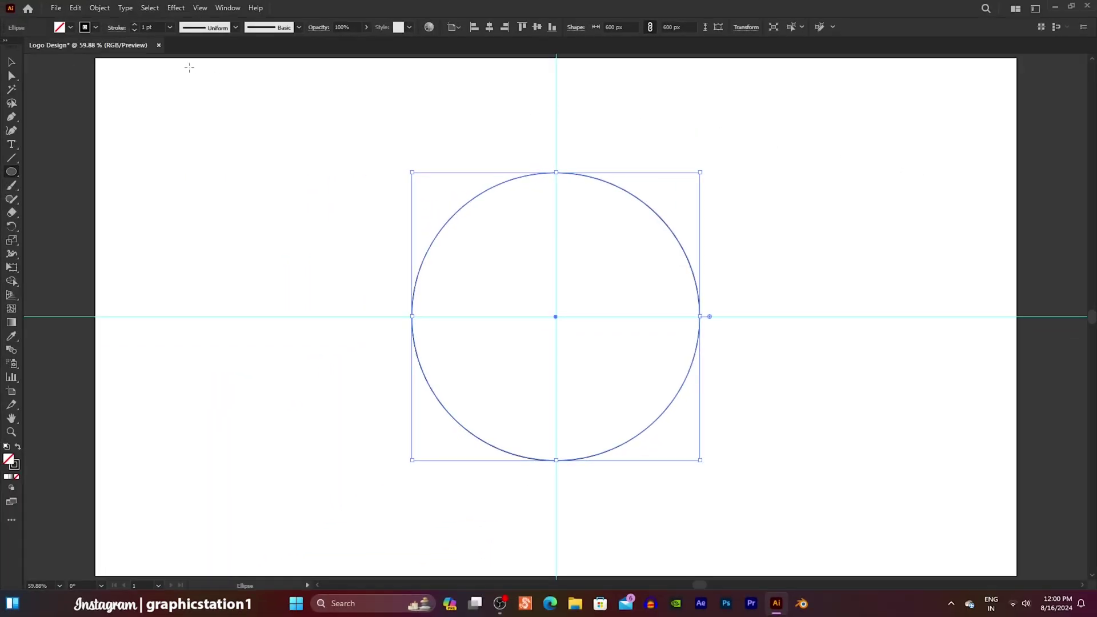
click(10, 64)
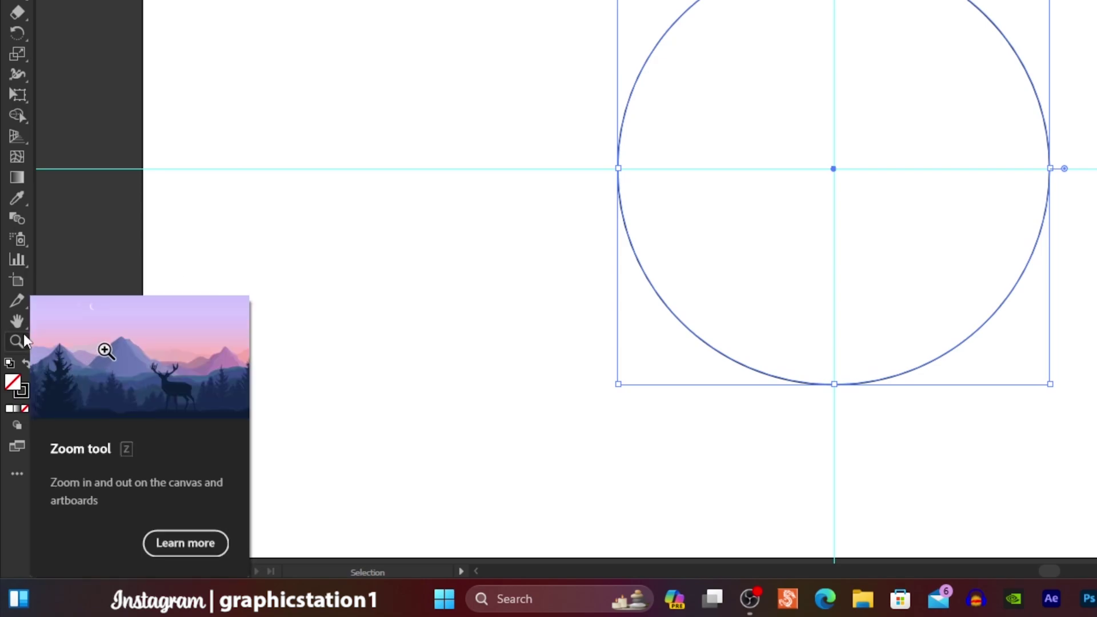
click(24, 337)
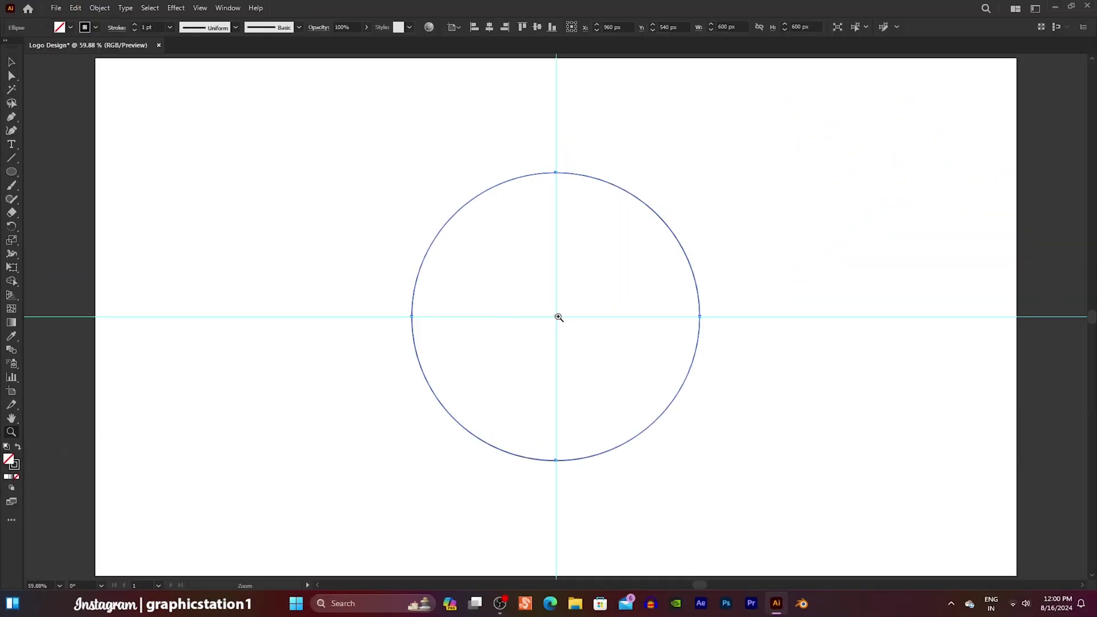
drag(559, 317, 643, 360)
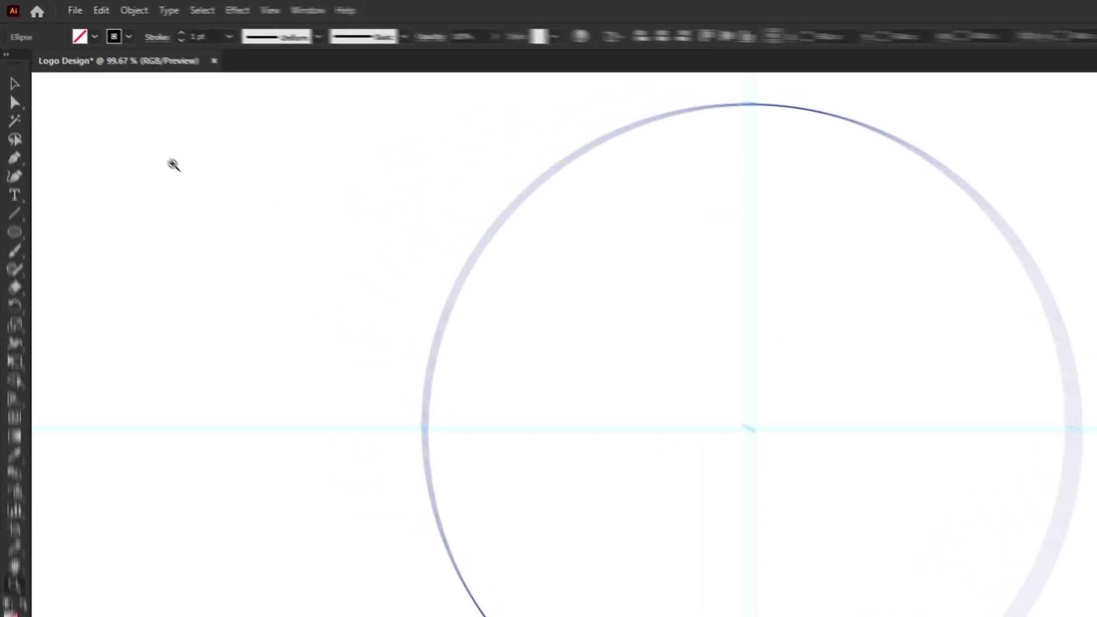
Copy the 600 px circle and Paste in Place a duplicate over it
click(17, 95)
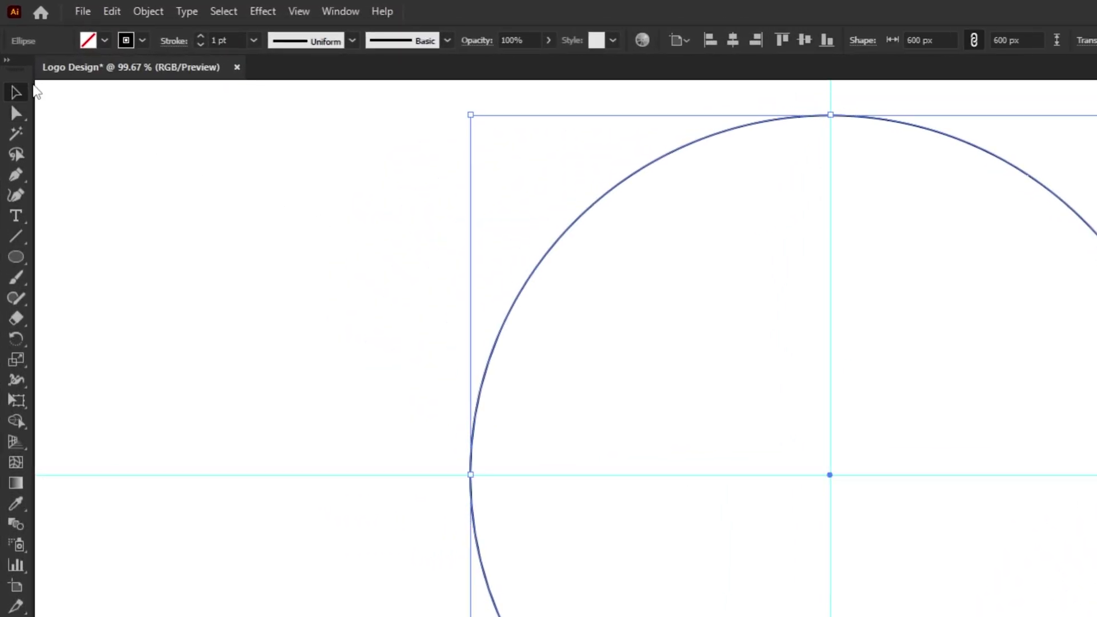
click(110, 11)
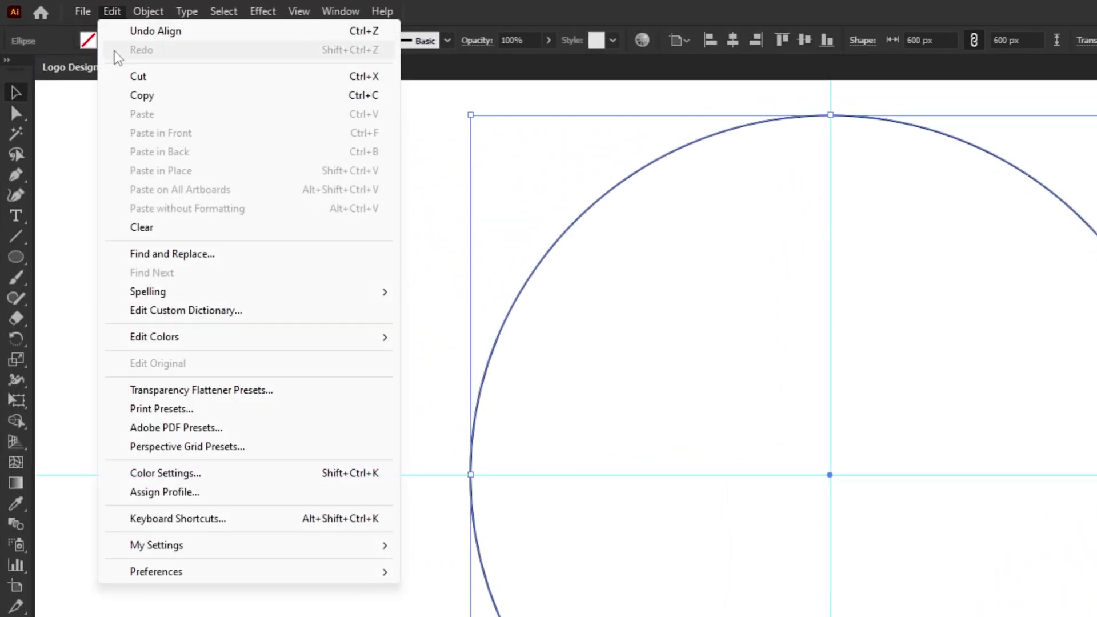
click(114, 96)
click(112, 12)
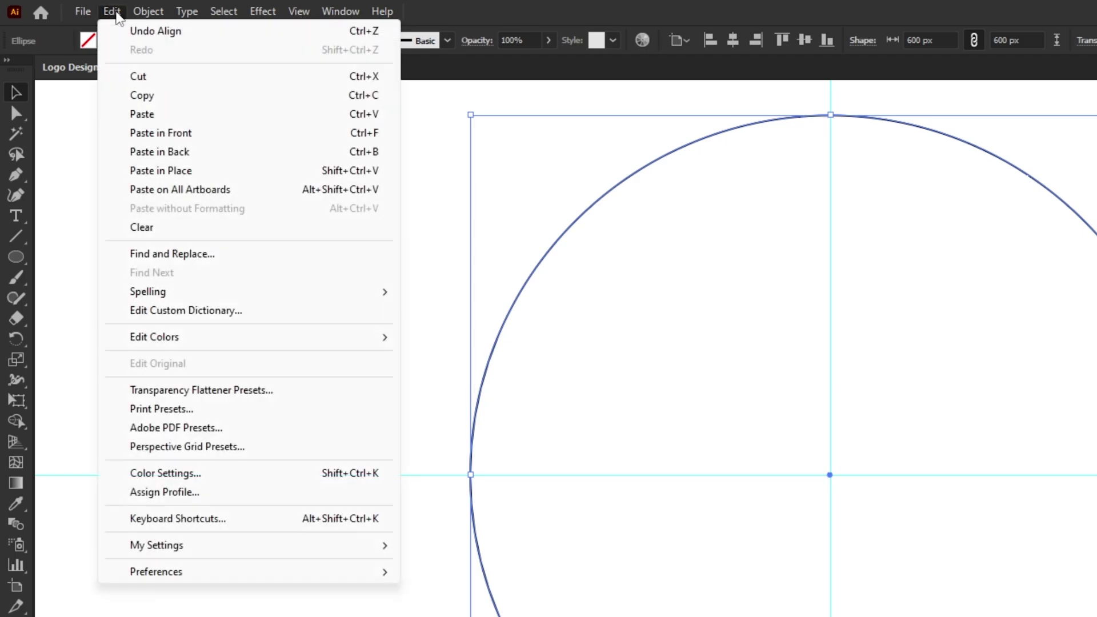
click(127, 171)
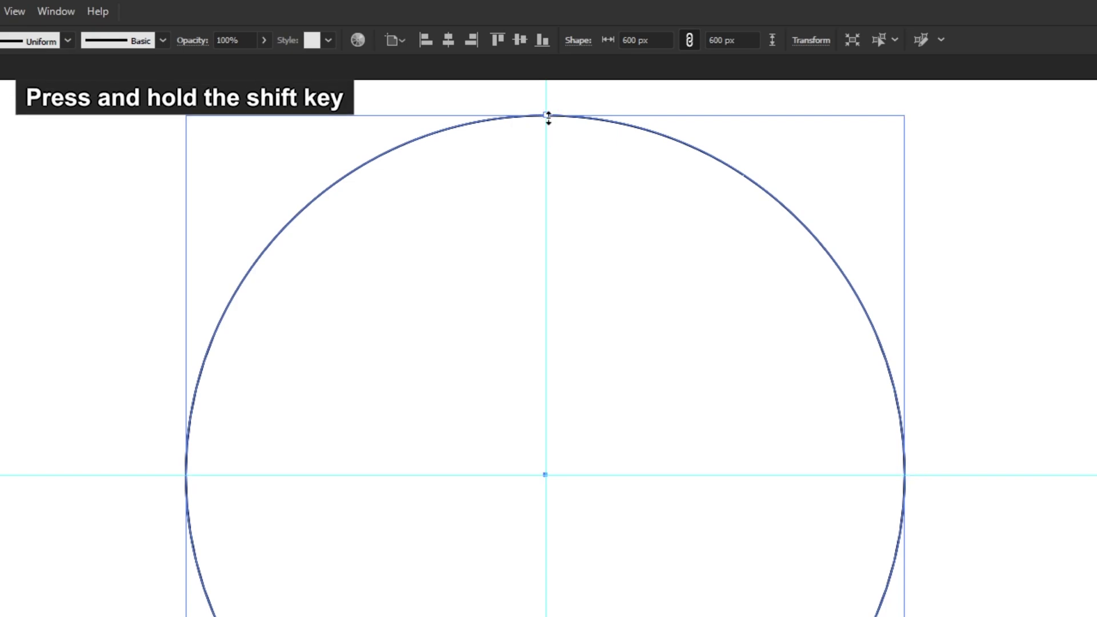
Shrink the duplicate to a 300 px circle whose top touches the centre
drag(548, 116, 553, 317)
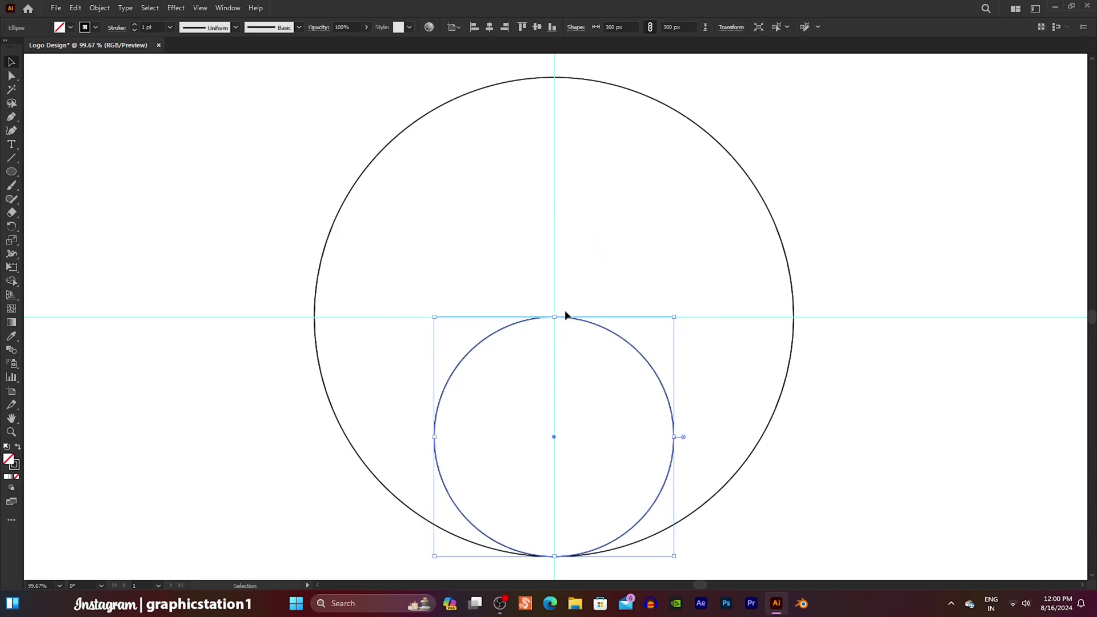
click(12, 226)
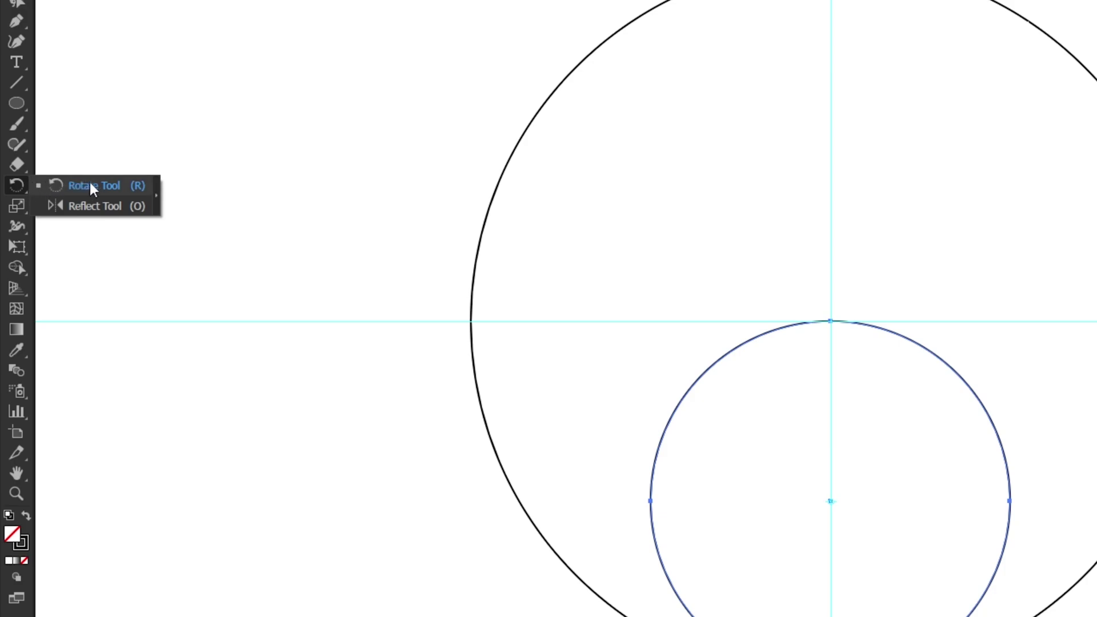
click(90, 185)
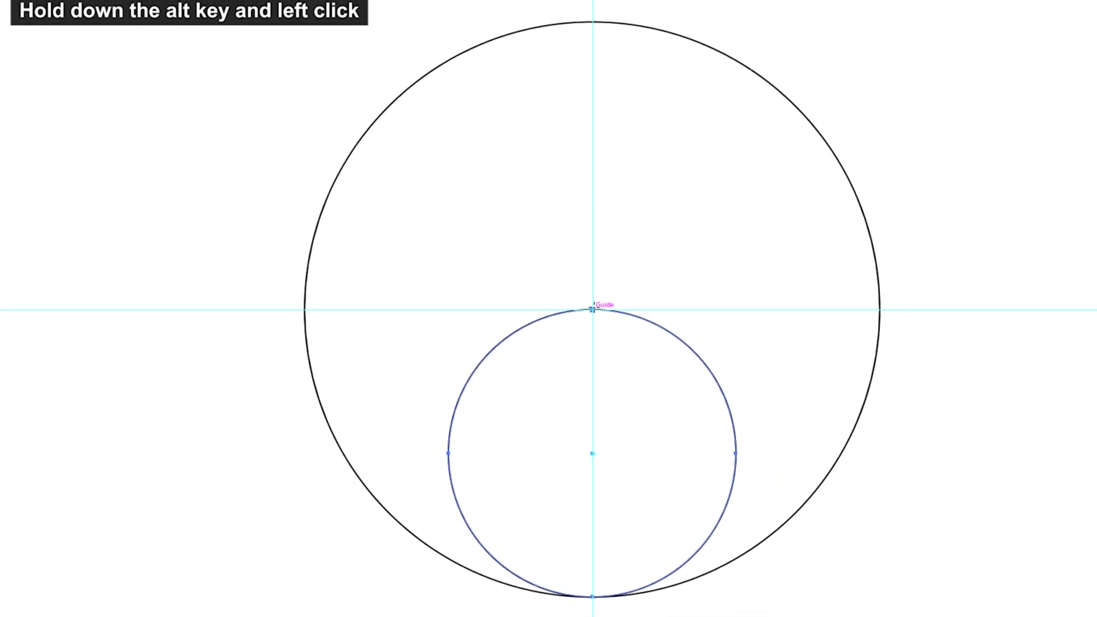
Make 90° rotated copies around the centre for four circles, then select them all
alt+click(592, 310)
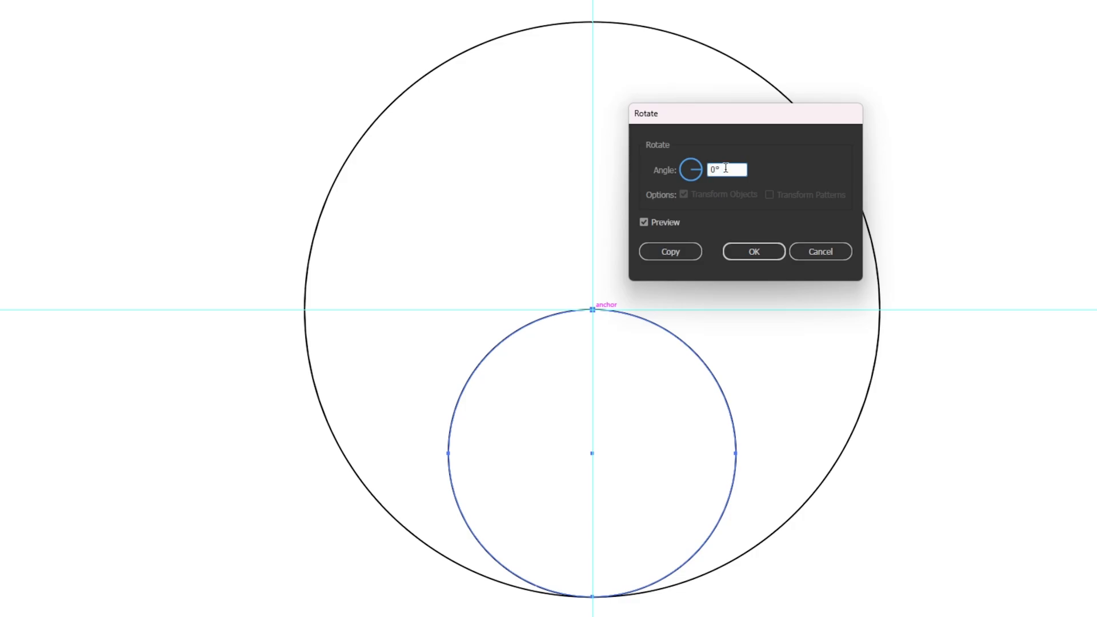
double_click(726, 169)
text(90)
click(676, 251)
key(ctrl+d)
key(ctrl+d)
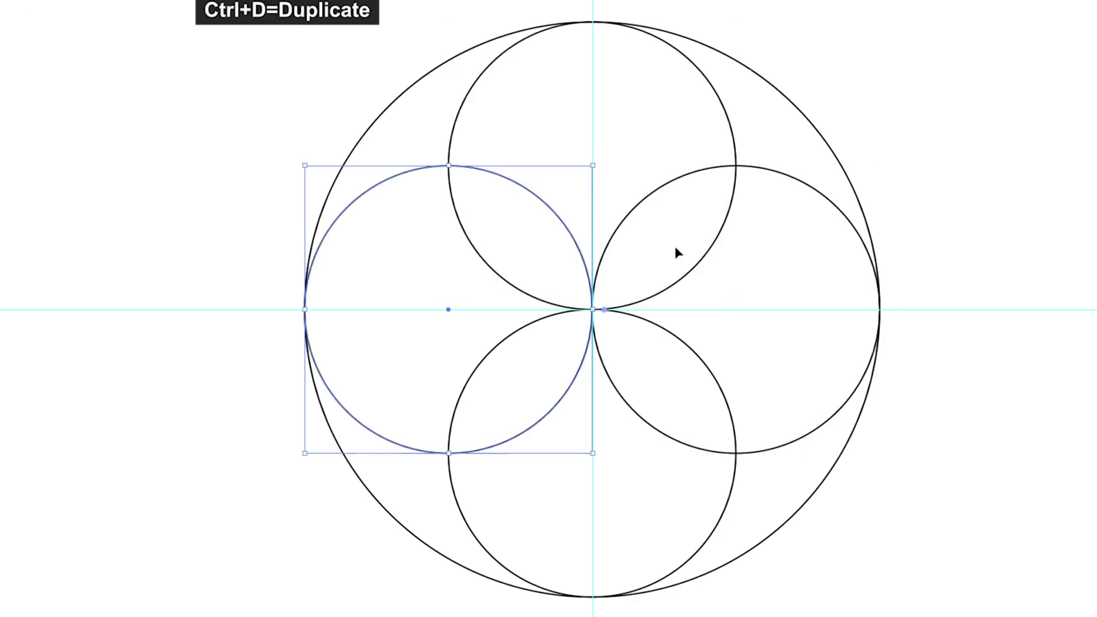
key(r)
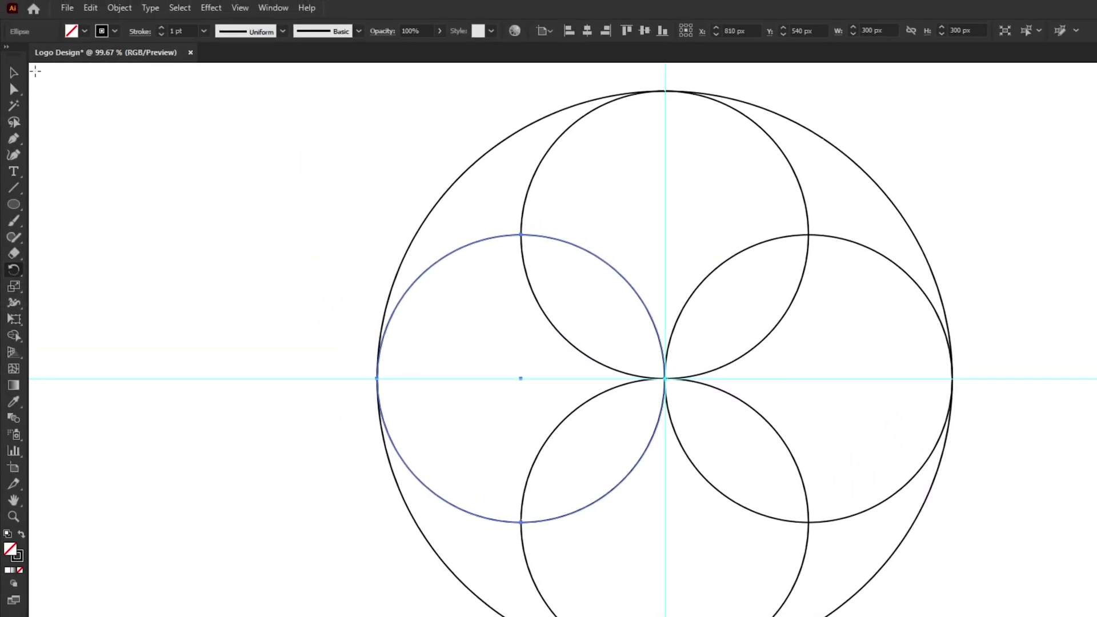
click(16, 71)
drag(238, 119, 816, 451)
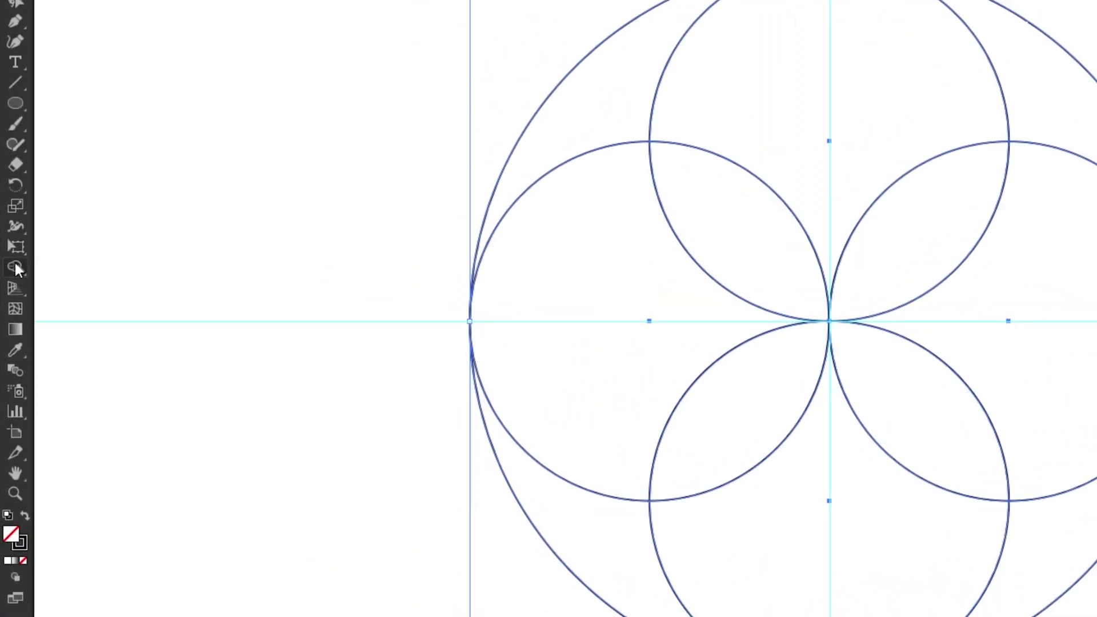
Use Shape Builder with a black fill to merge the top and upper-left regions into one shape
click(15, 266)
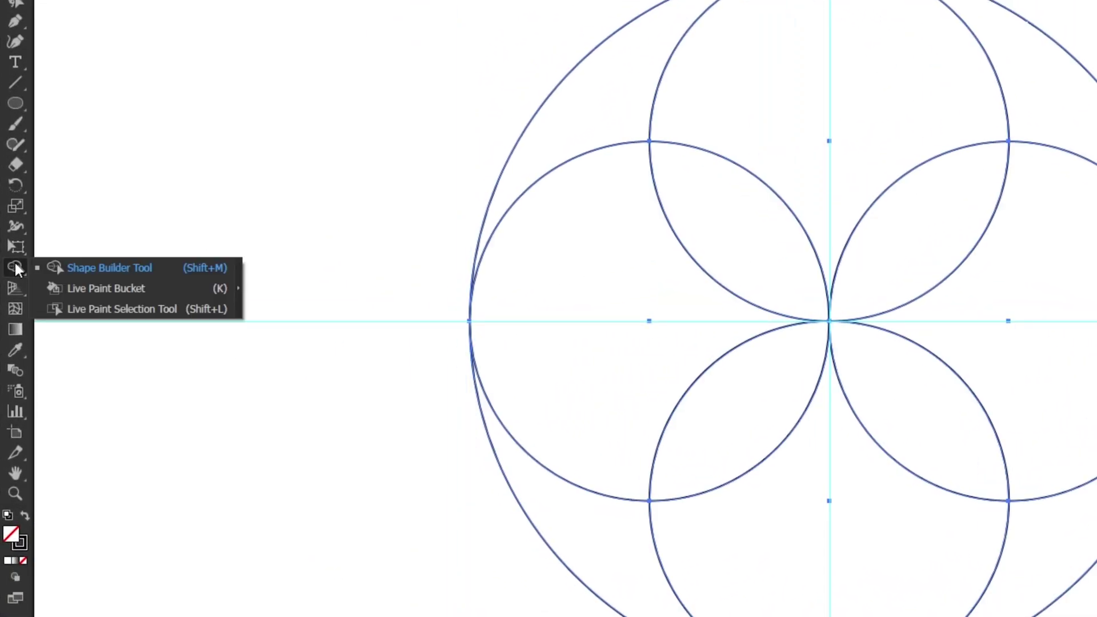
click(91, 267)
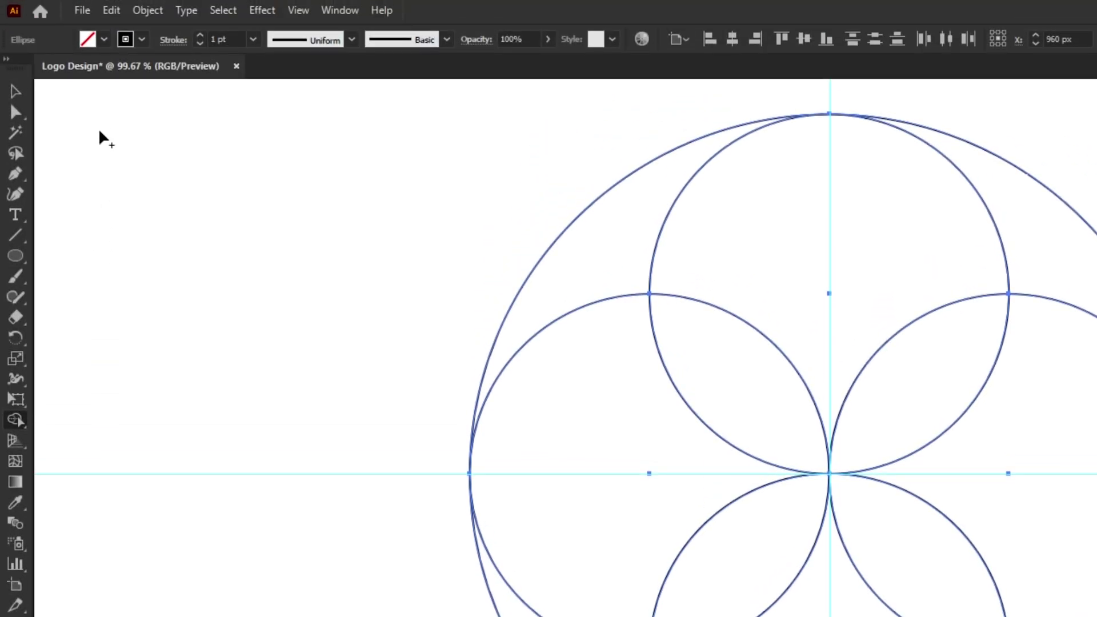
click(96, 40)
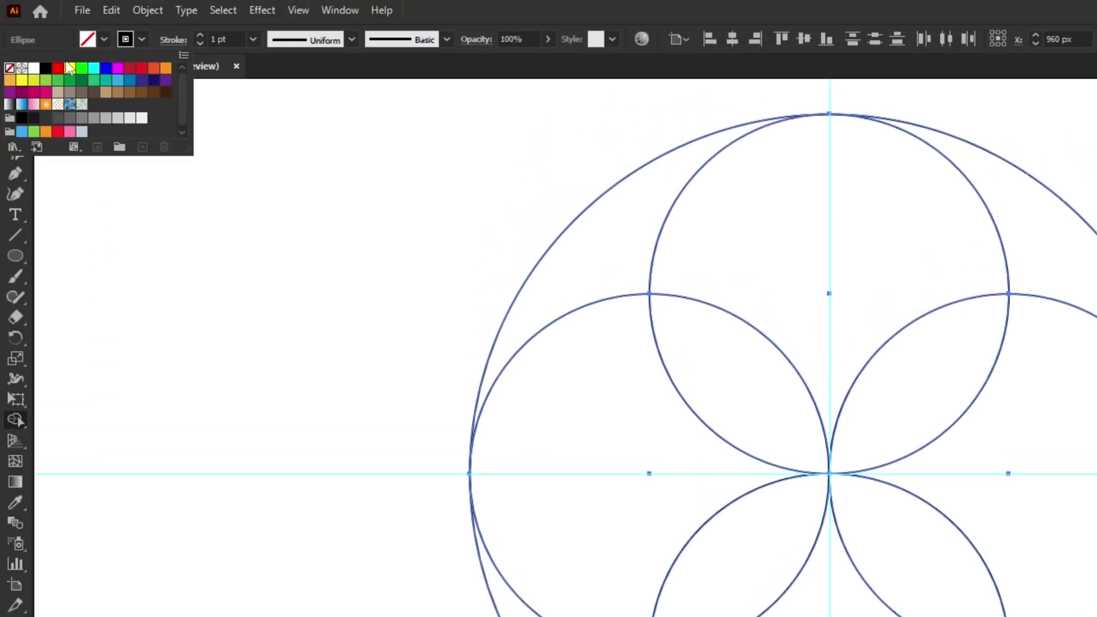
click(46, 69)
click(49, 40)
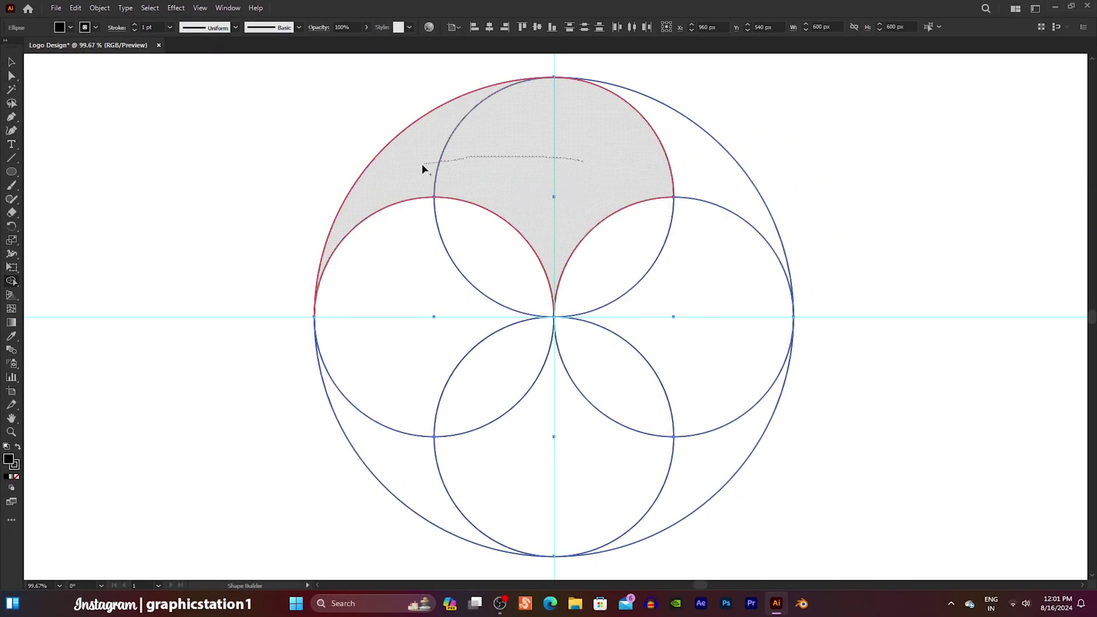
drag(534, 155, 412, 168)
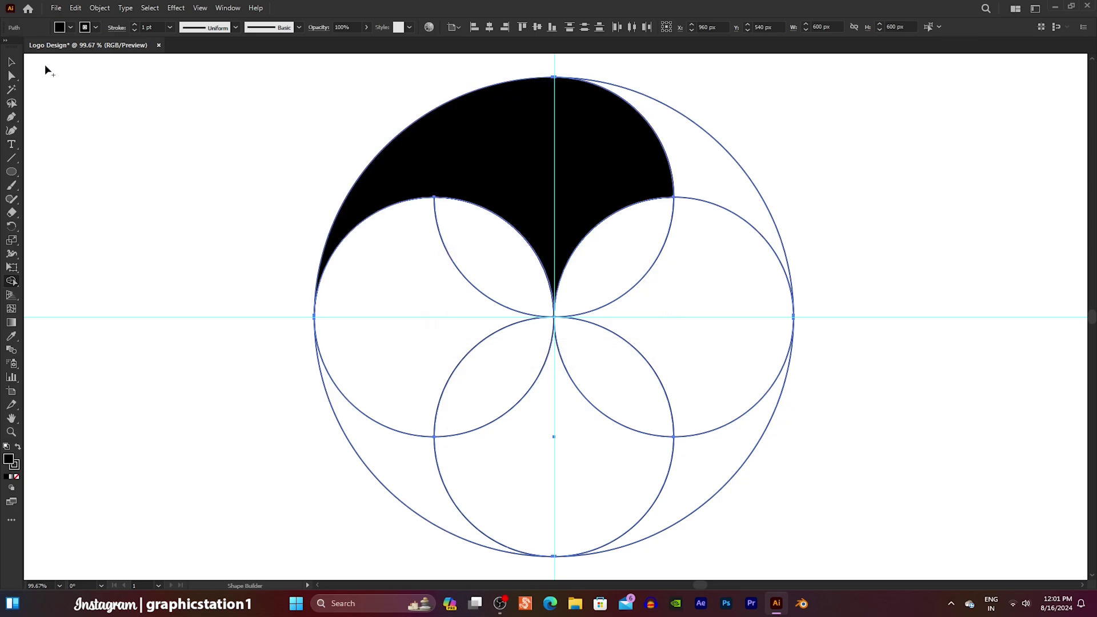
click(12, 63)
Cut the black merged shape and delete all the remaining construction circles
click(229, 119)
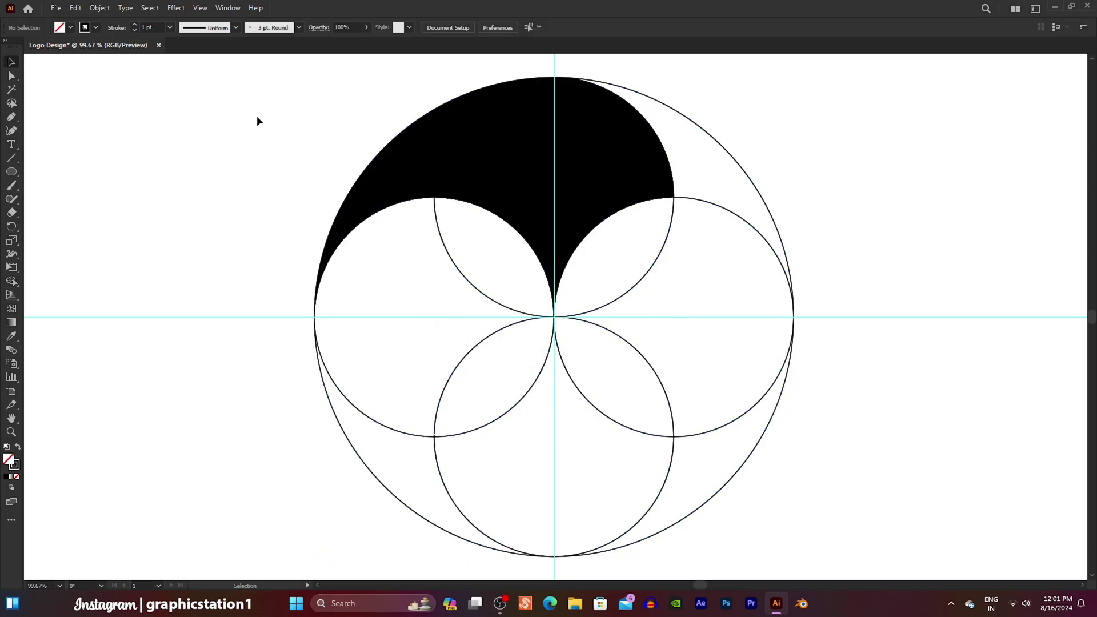
click(480, 136)
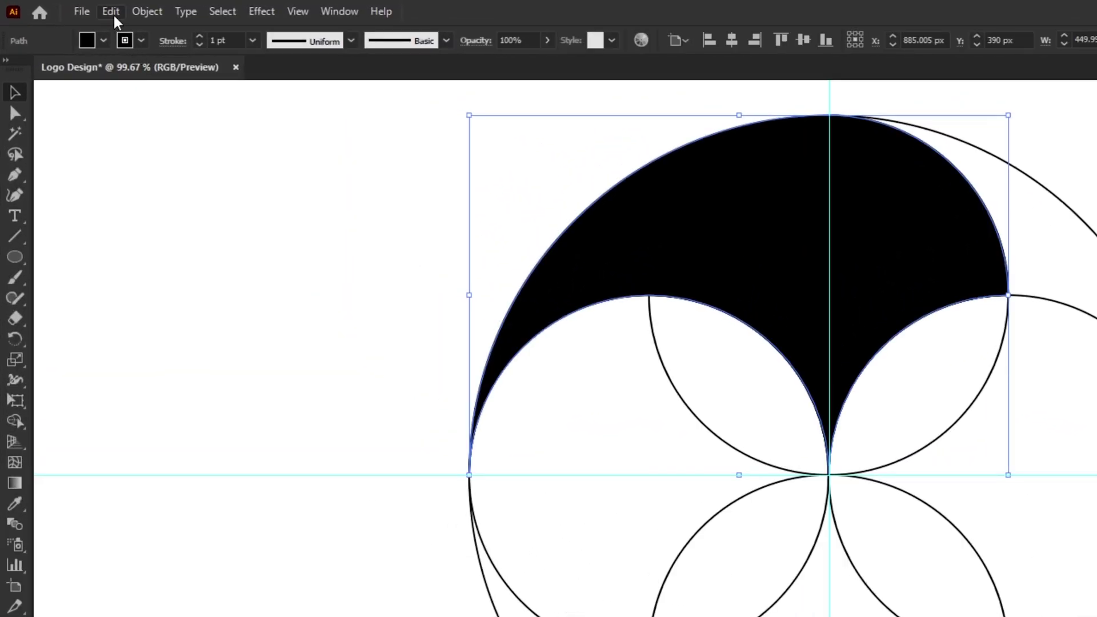
click(111, 13)
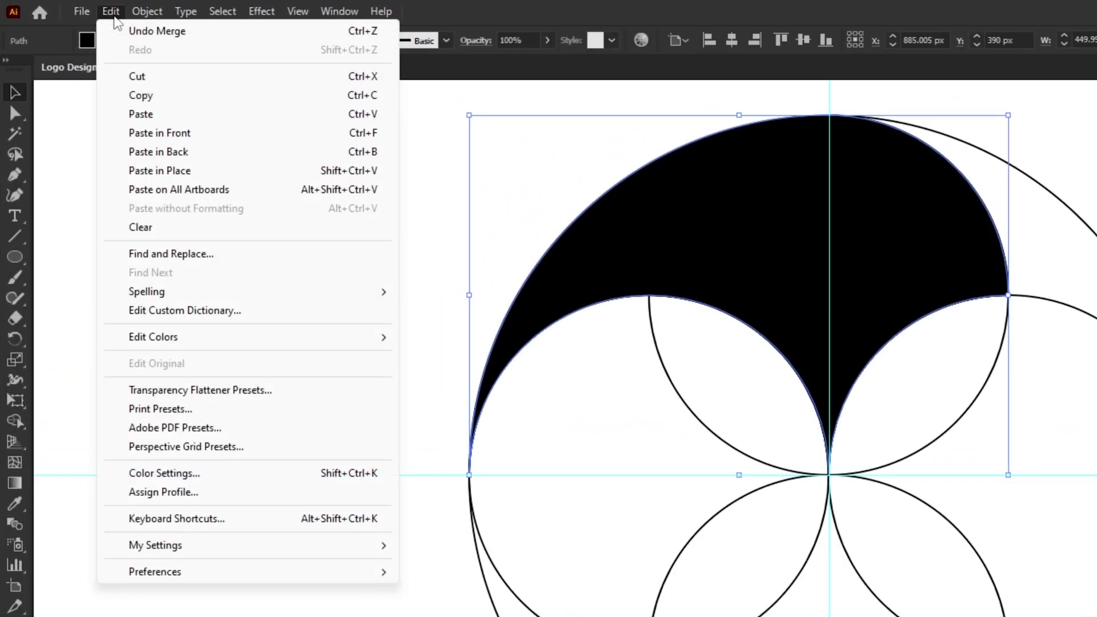
click(138, 77)
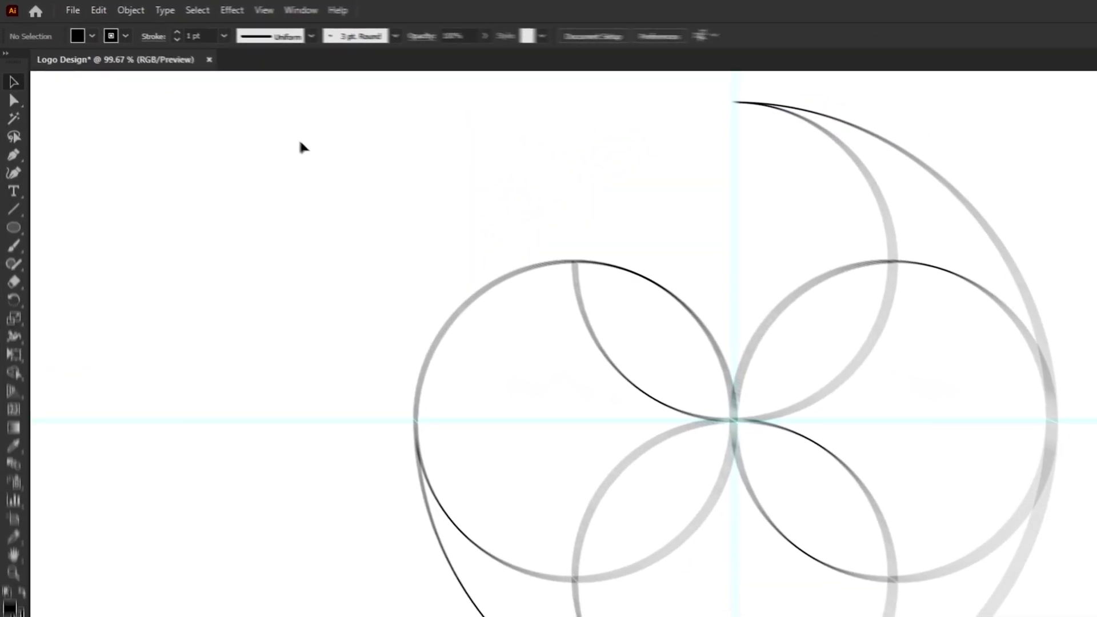
drag(241, 109, 865, 486)
key(Delete)
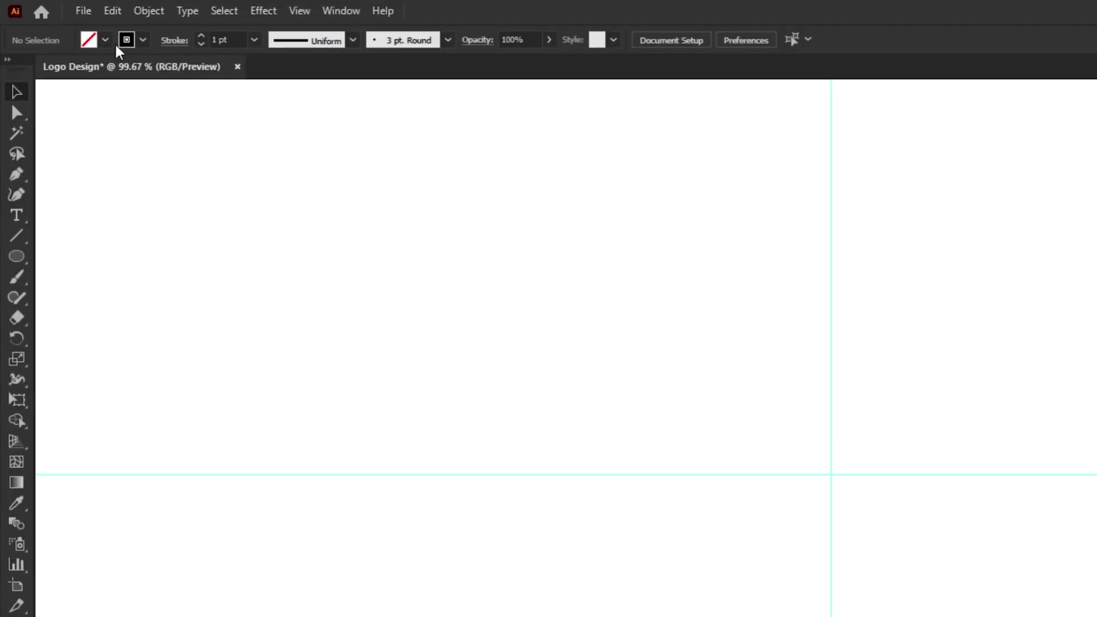
Paste the merged shape back in place and open the Window menu
click(75, 9)
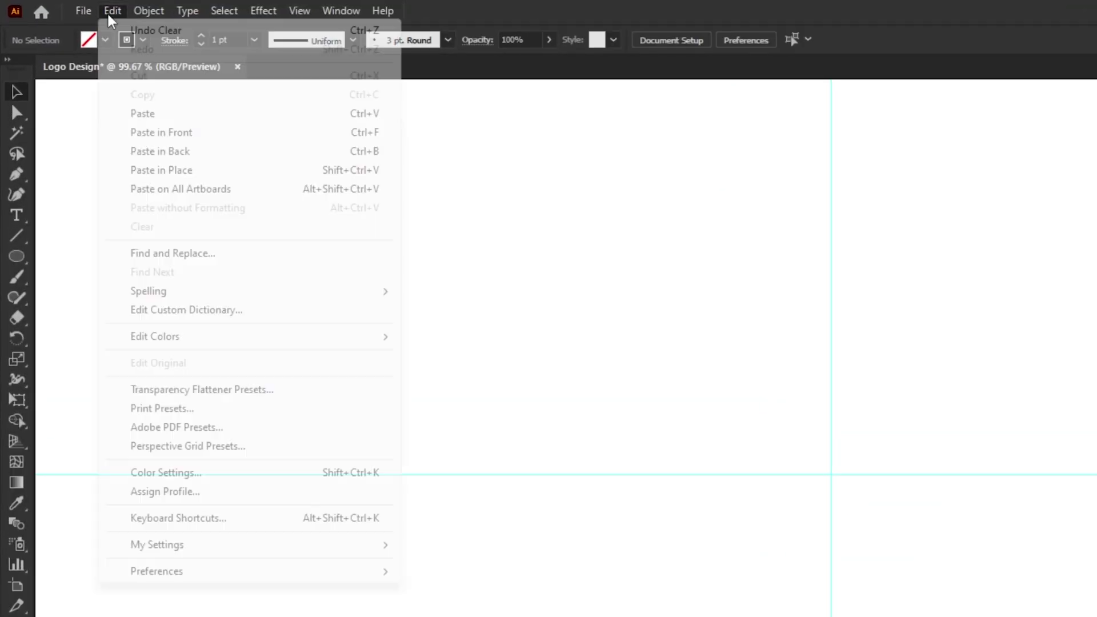
click(111, 171)
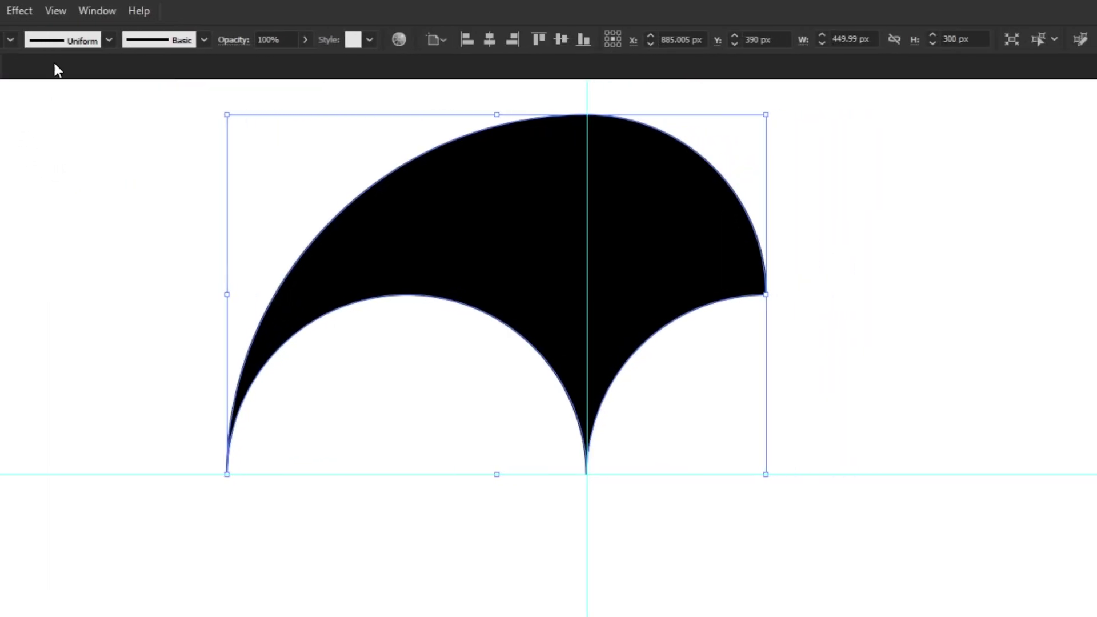
click(99, 10)
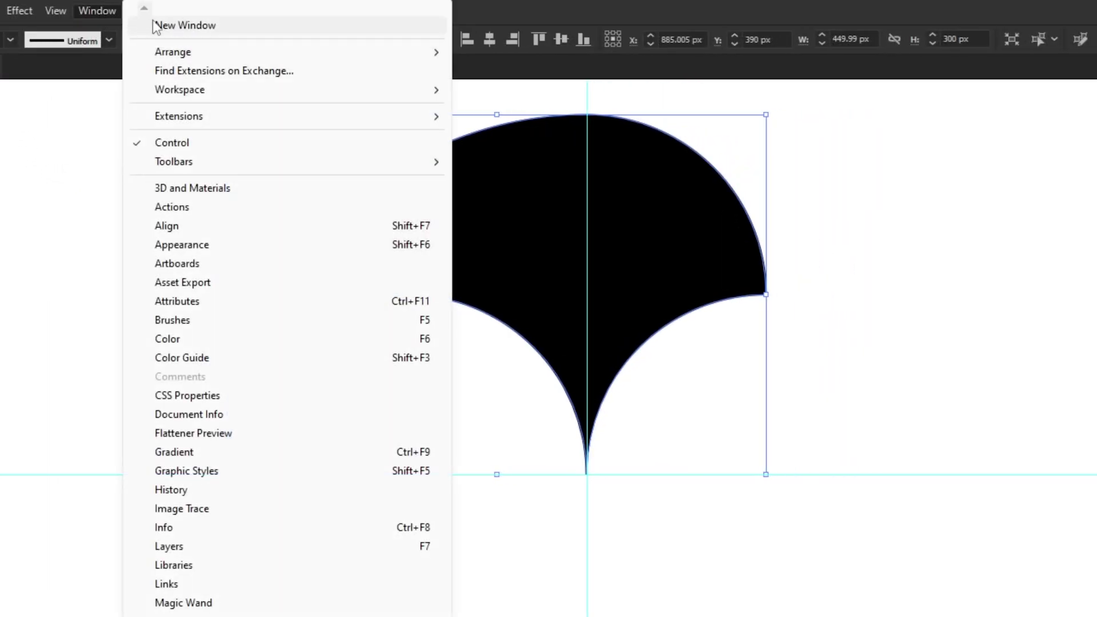
Apply the White, Black gradient preset to the merged shape
click(180, 452)
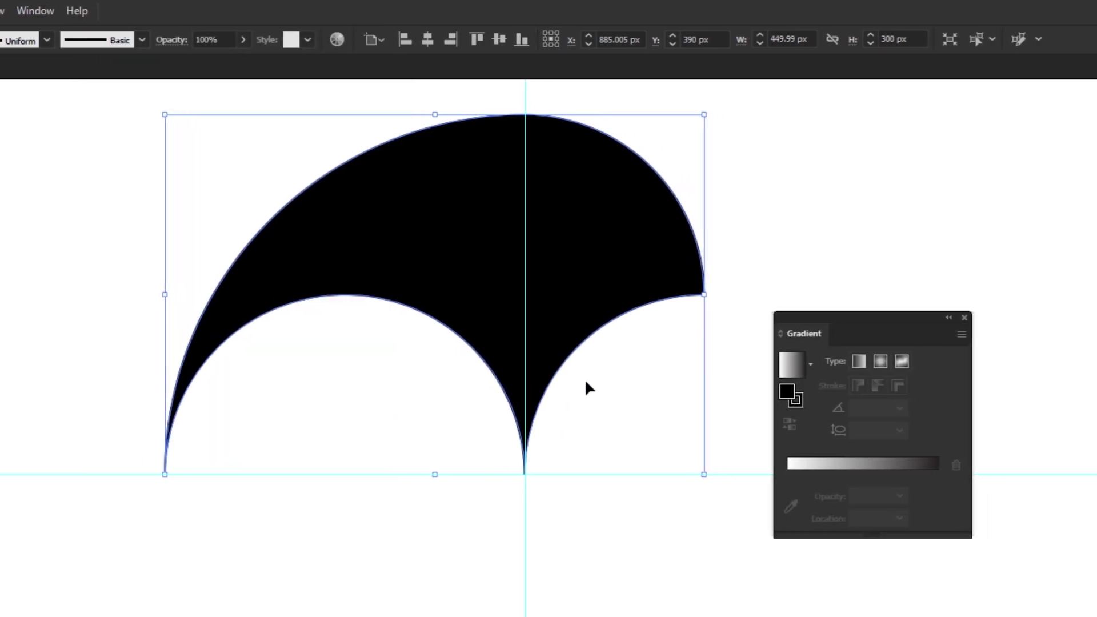
click(810, 365)
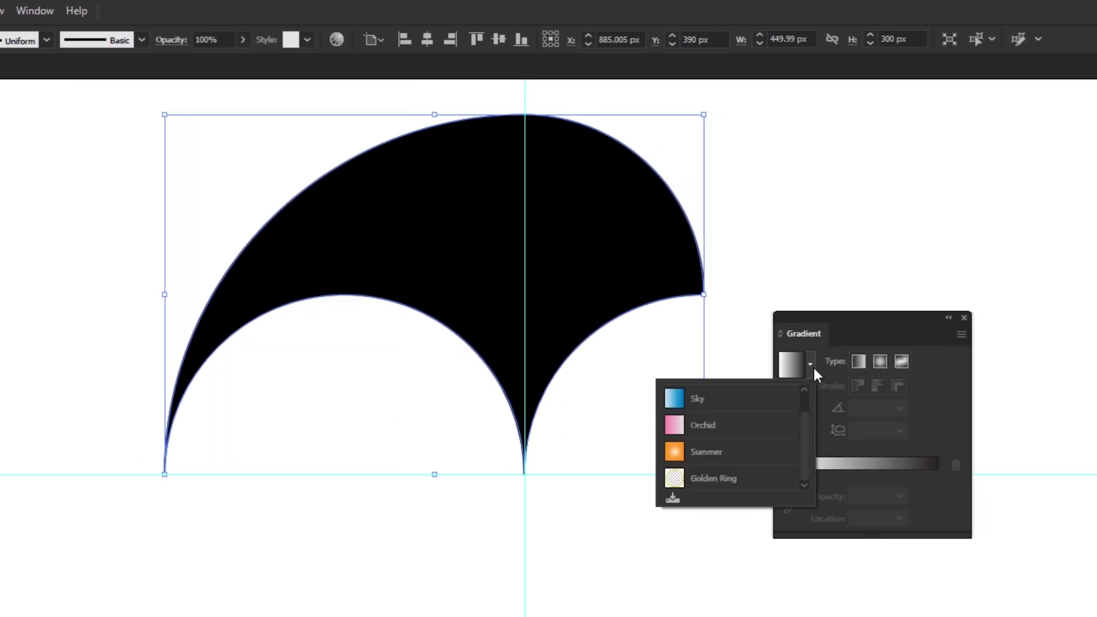
drag(806, 422, 808, 406)
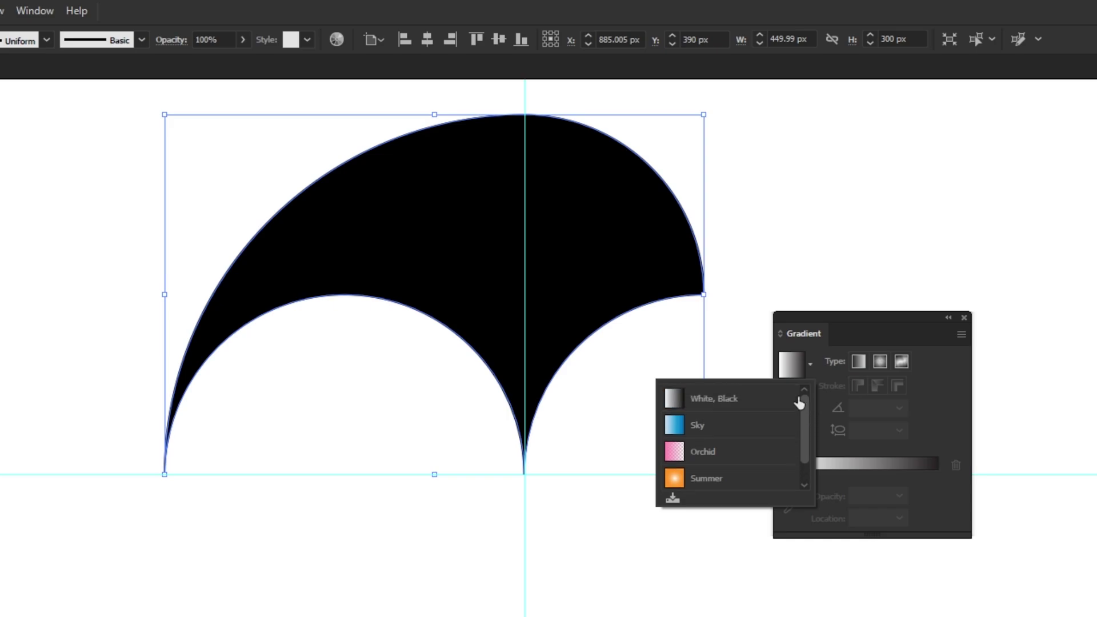
click(771, 398)
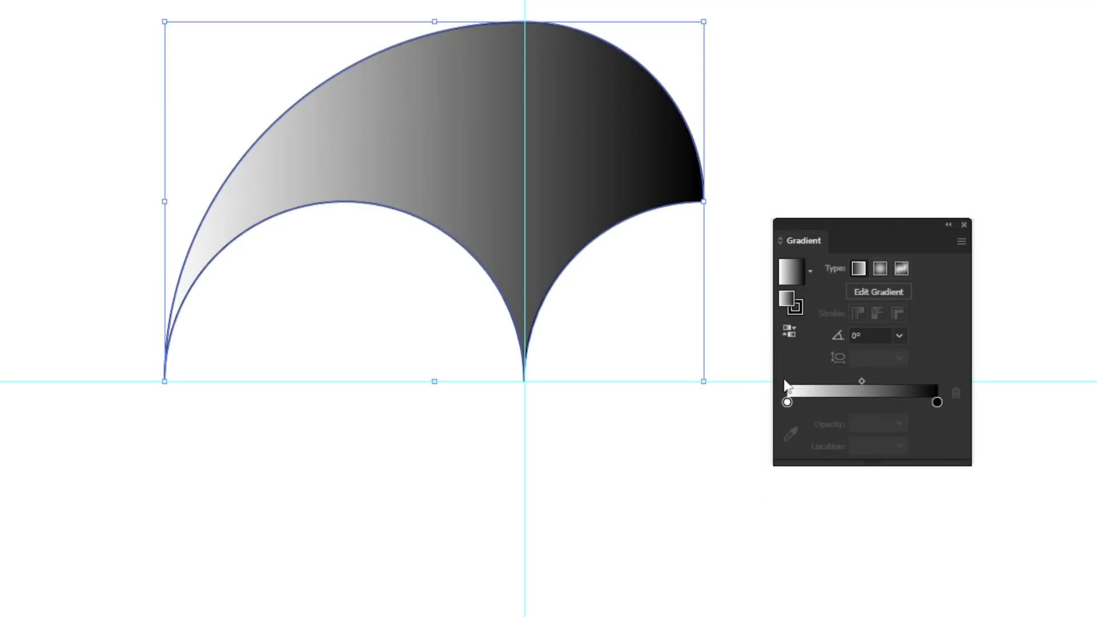
Set the gradient's light stop to a yellow-green, R 219 and G 255
double_click(786, 403)
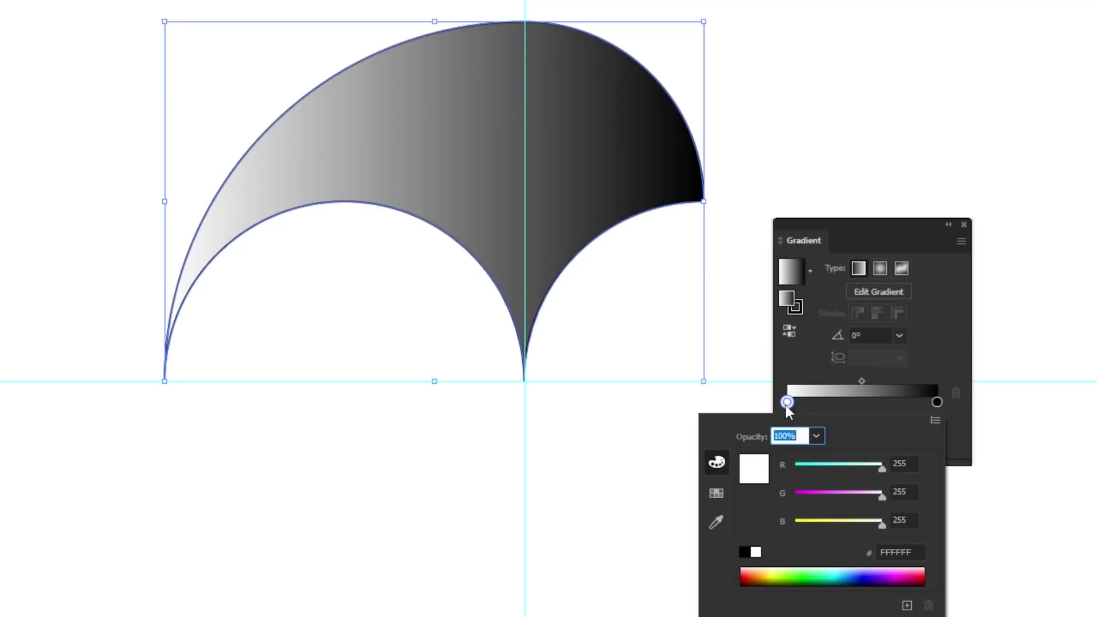
click(717, 493)
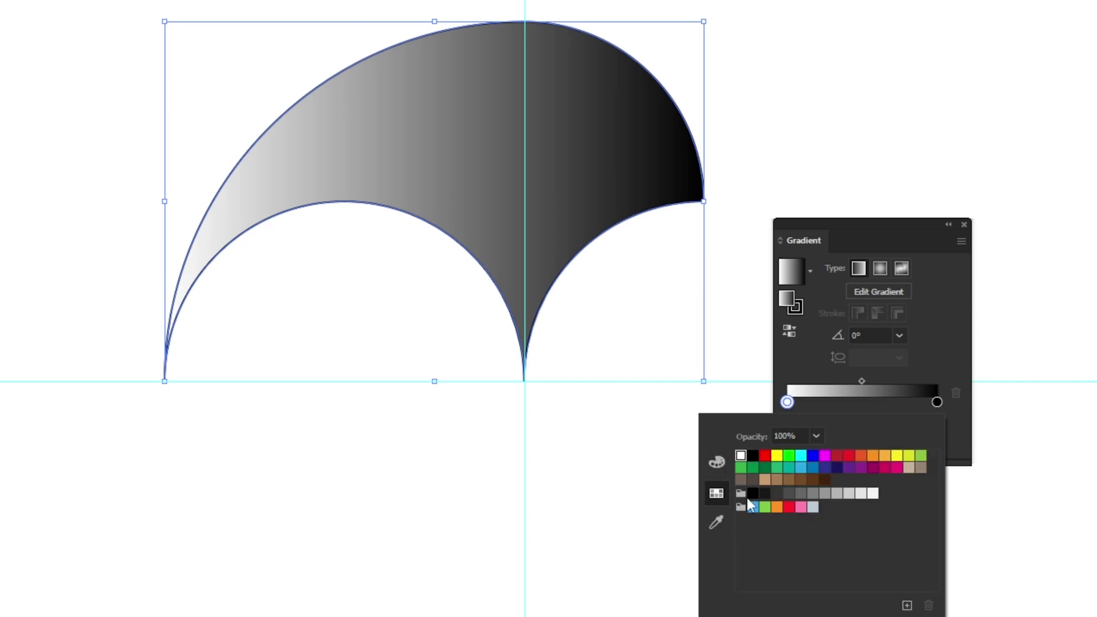
click(721, 467)
click(902, 463)
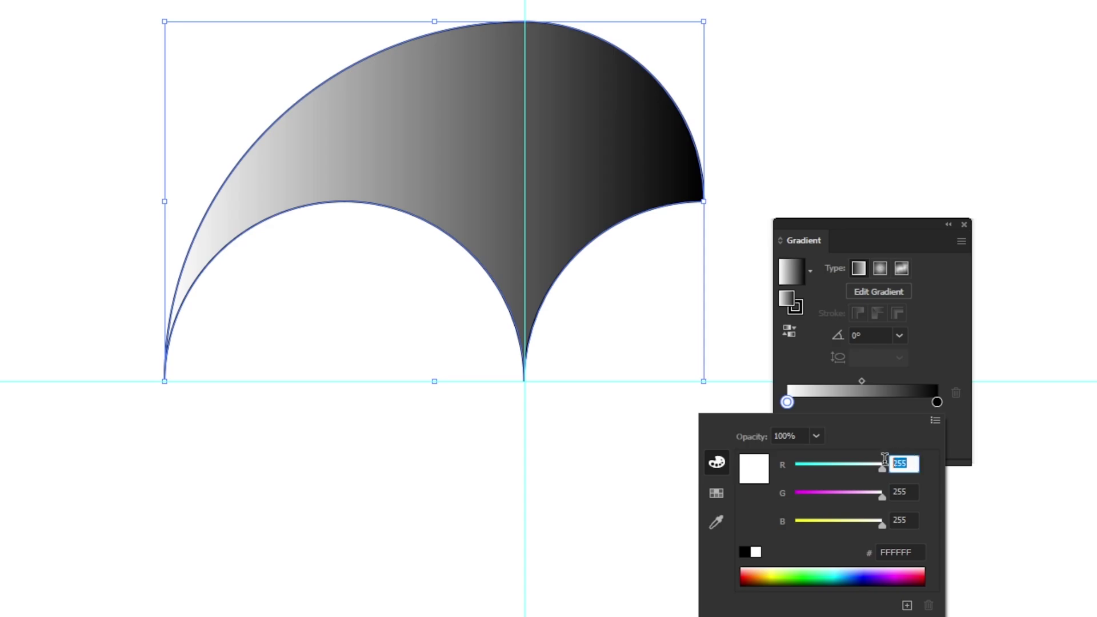
text(219)
key(Tab)
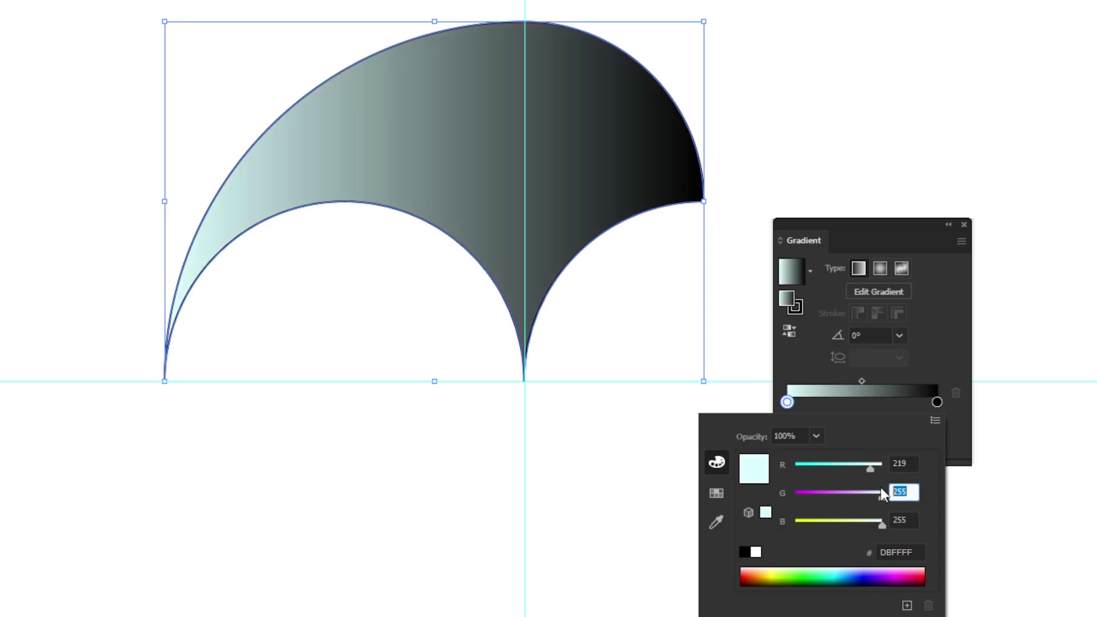
text(2)
text(55)
key(Tab)
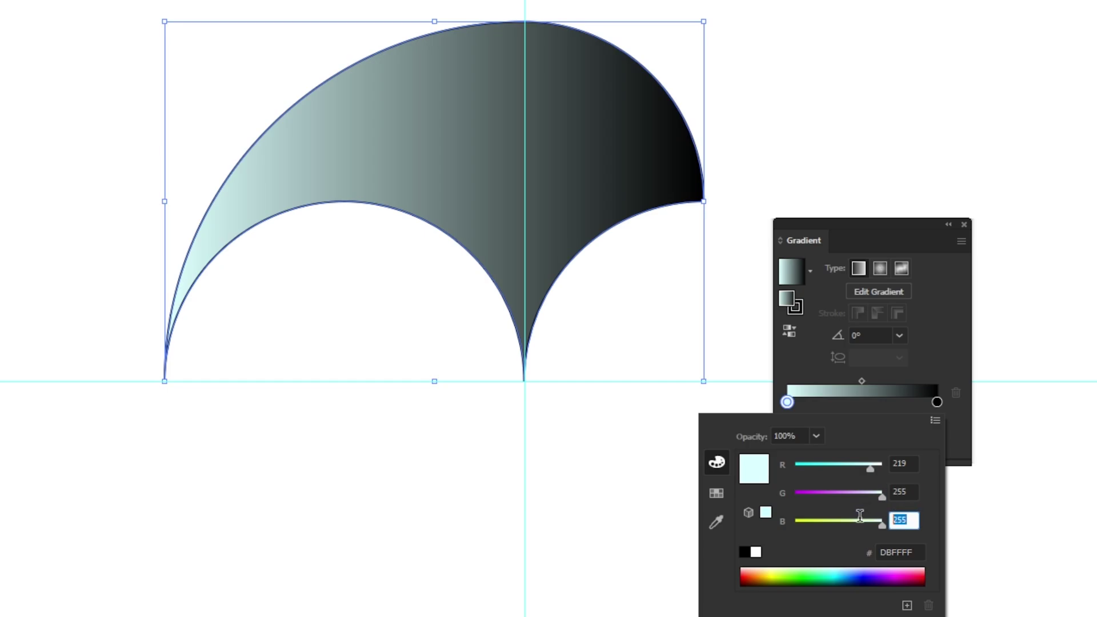
text(72)
key(Return)
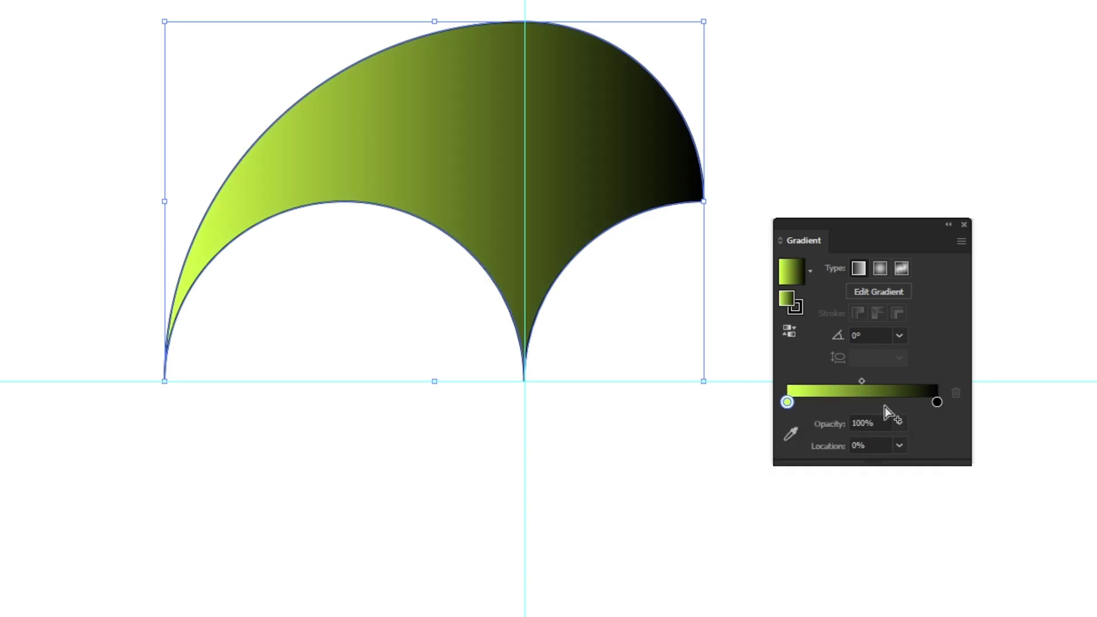
Set the dark stop's green value to 44 for a dark green end
double_click(936, 402)
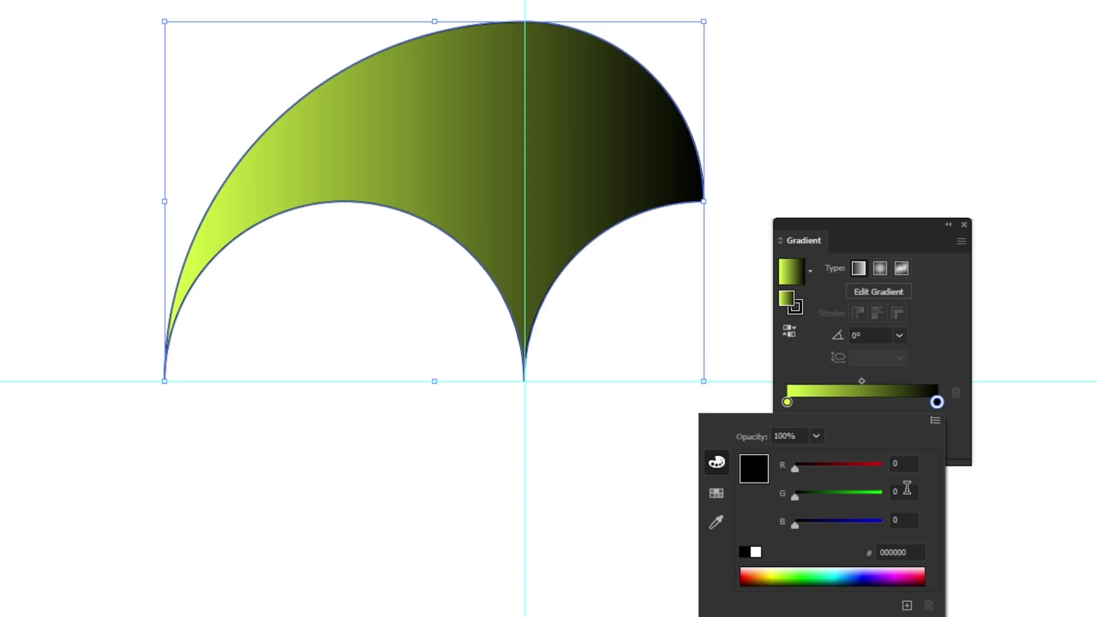
click(907, 490)
click(949, 454)
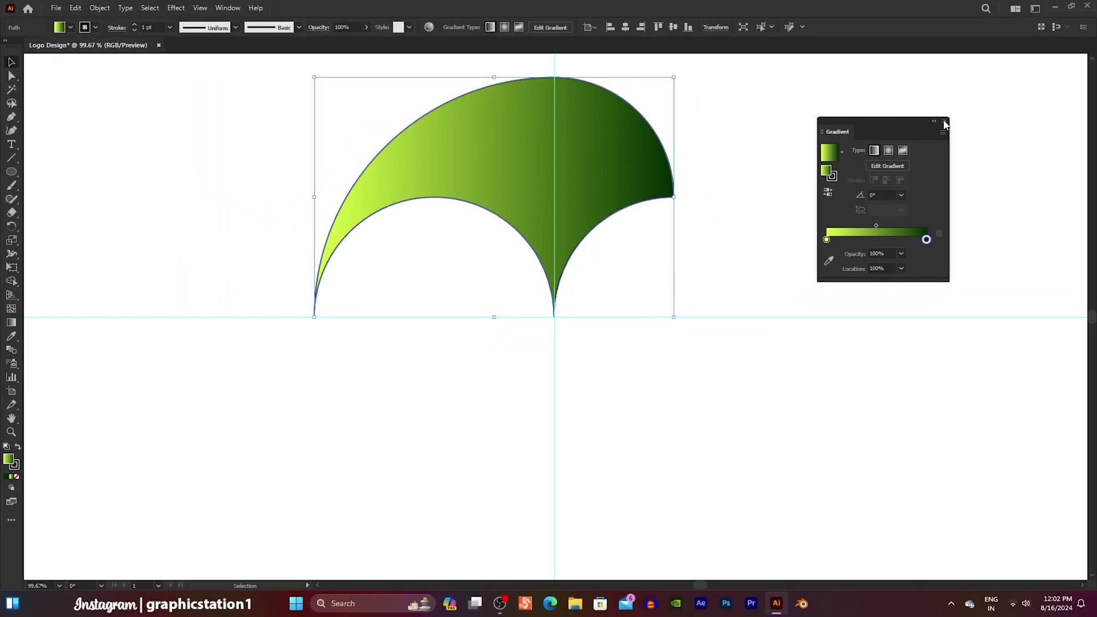
Set the green gradient shape's stroke to None and deselect it
click(944, 121)
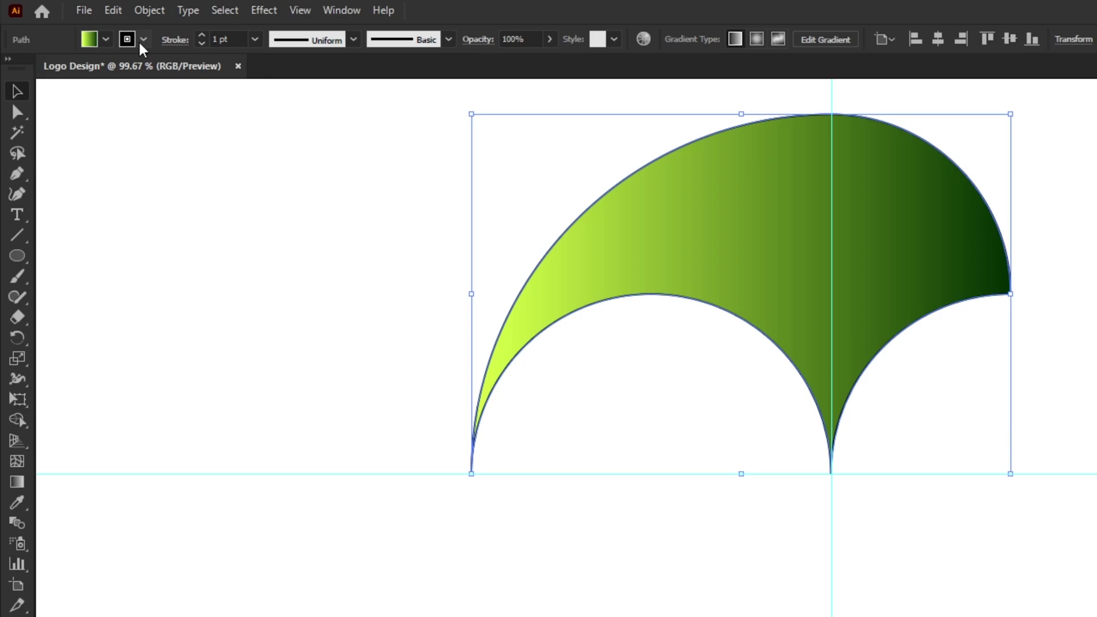
click(141, 42)
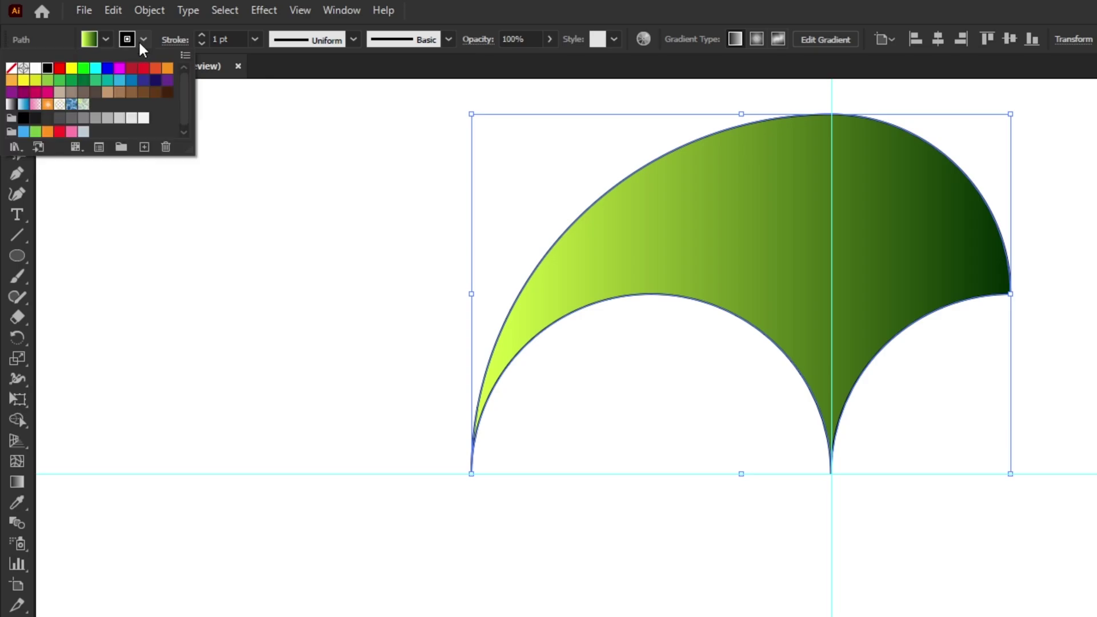
click(13, 68)
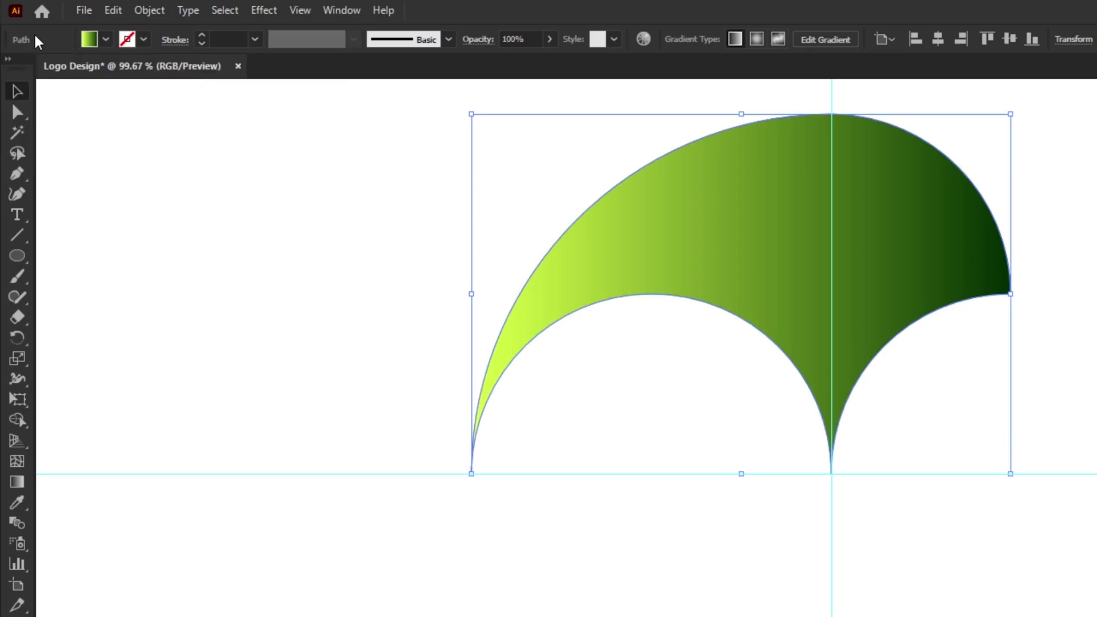
click(245, 228)
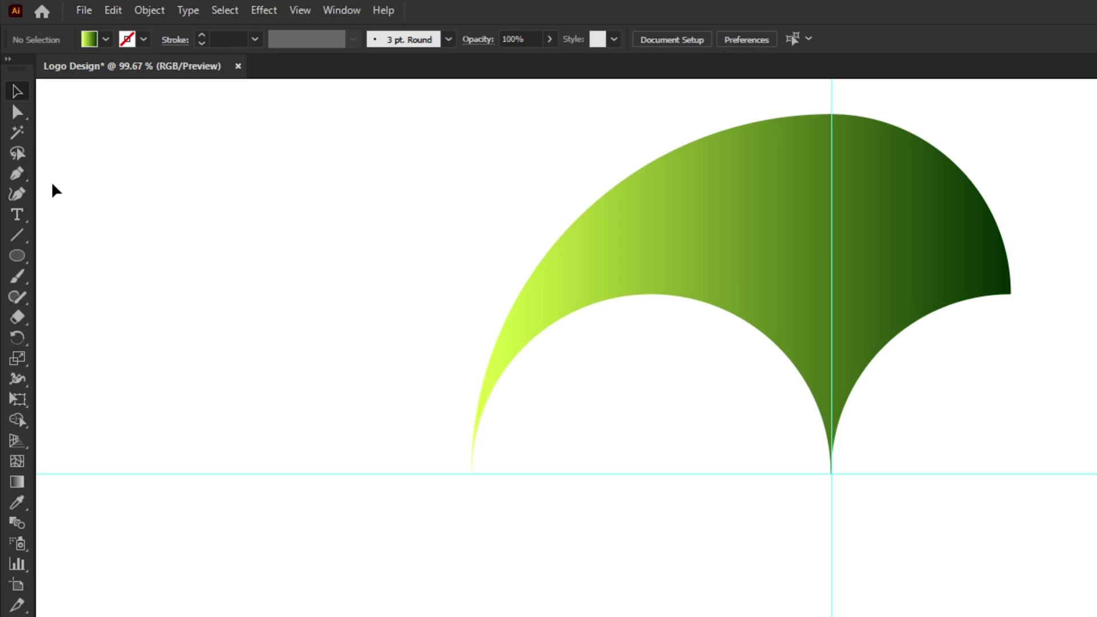
click(17, 173)
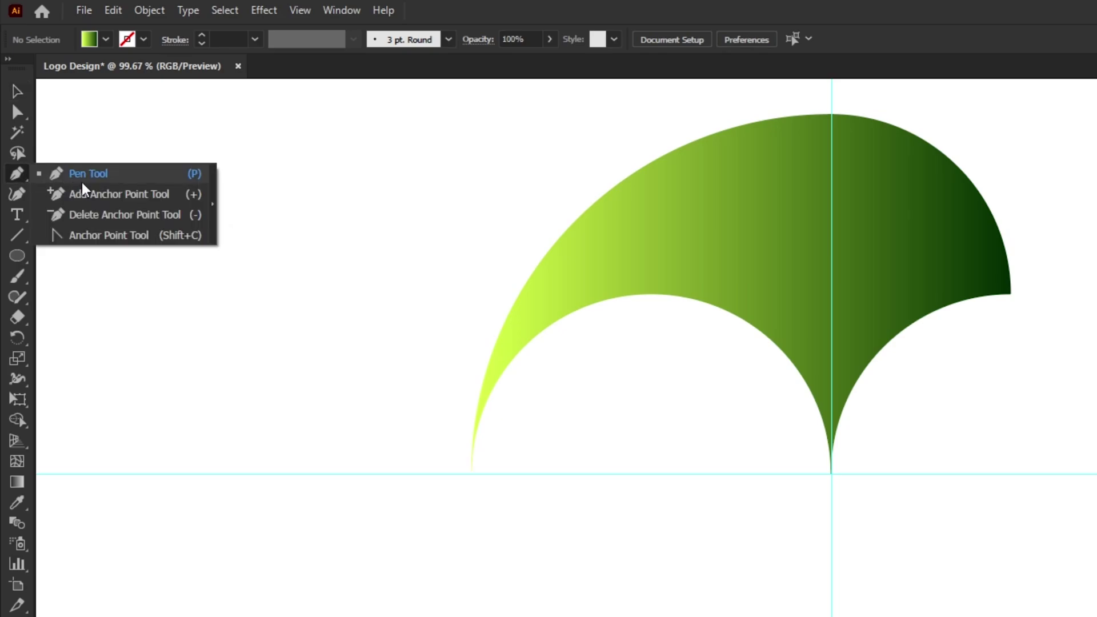
Pen-draw a closed flap from the arc's top point around to the right, then select it with the big arc
click(86, 184)
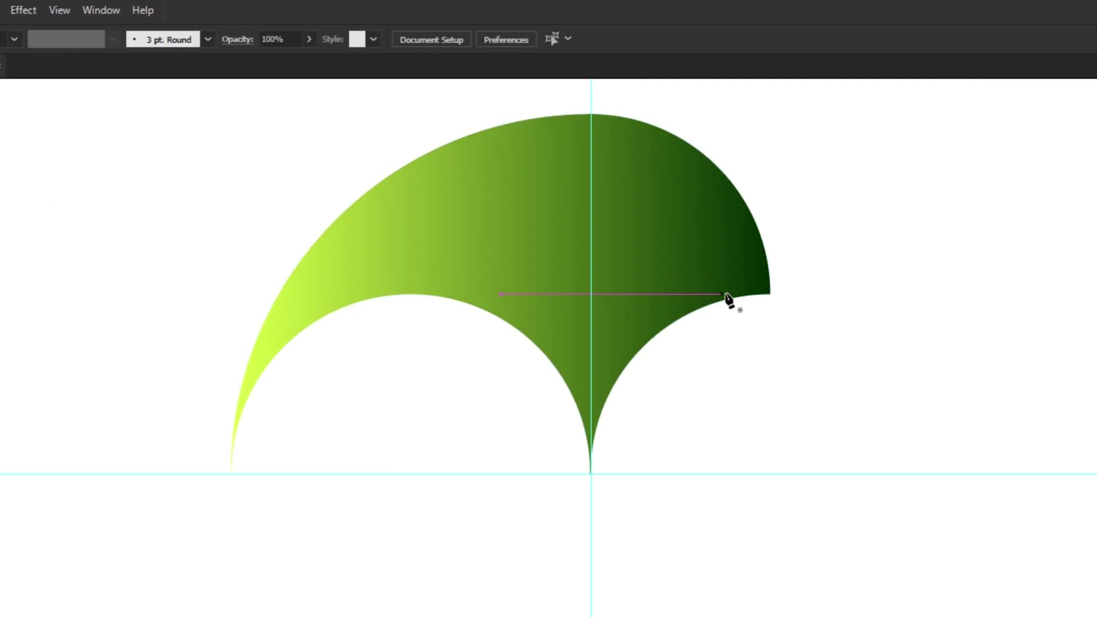
click(590, 113)
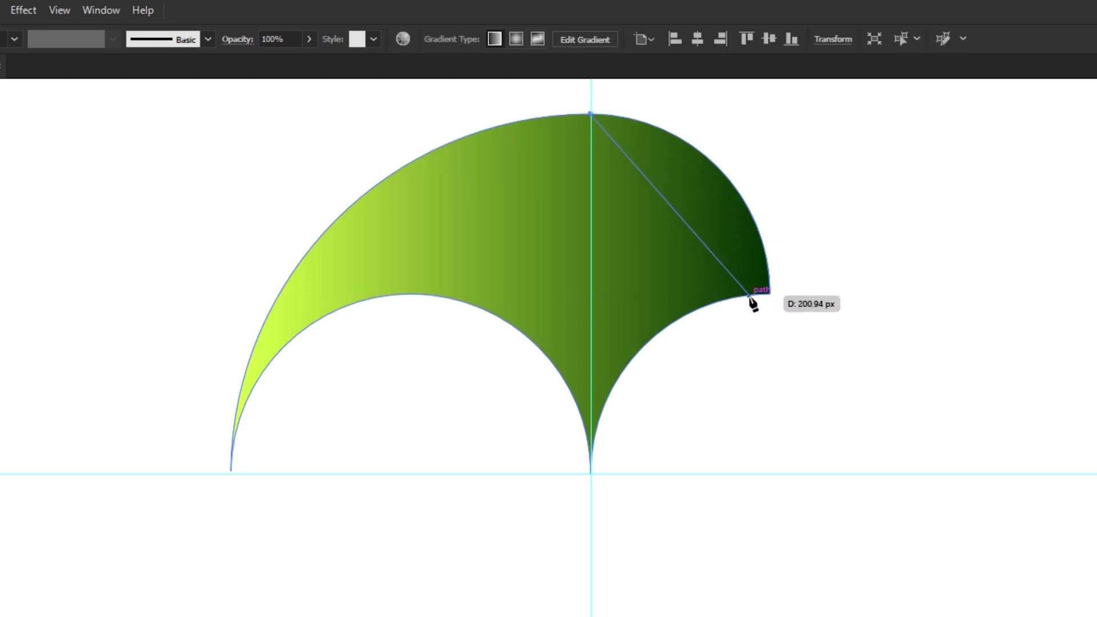
mouse_move(749, 296)
mouse_down()
mouse_move(737, 443)
mouse_move(747, 451)
mouse_up()
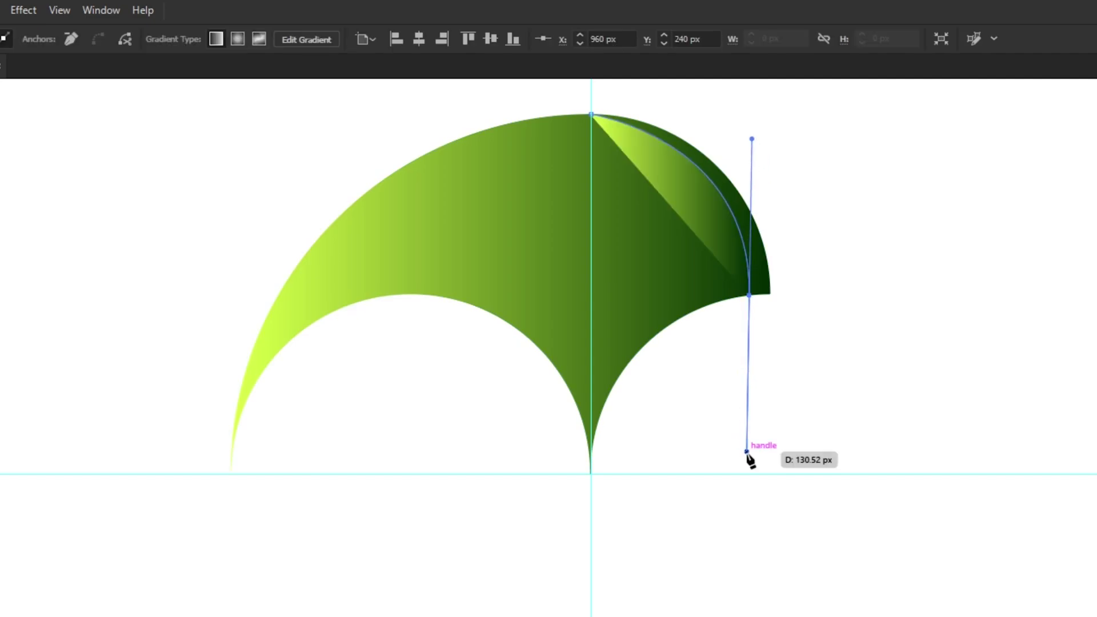
click(883, 197)
click(787, 114)
click(646, 92)
scroll(646, 93, up, 1)
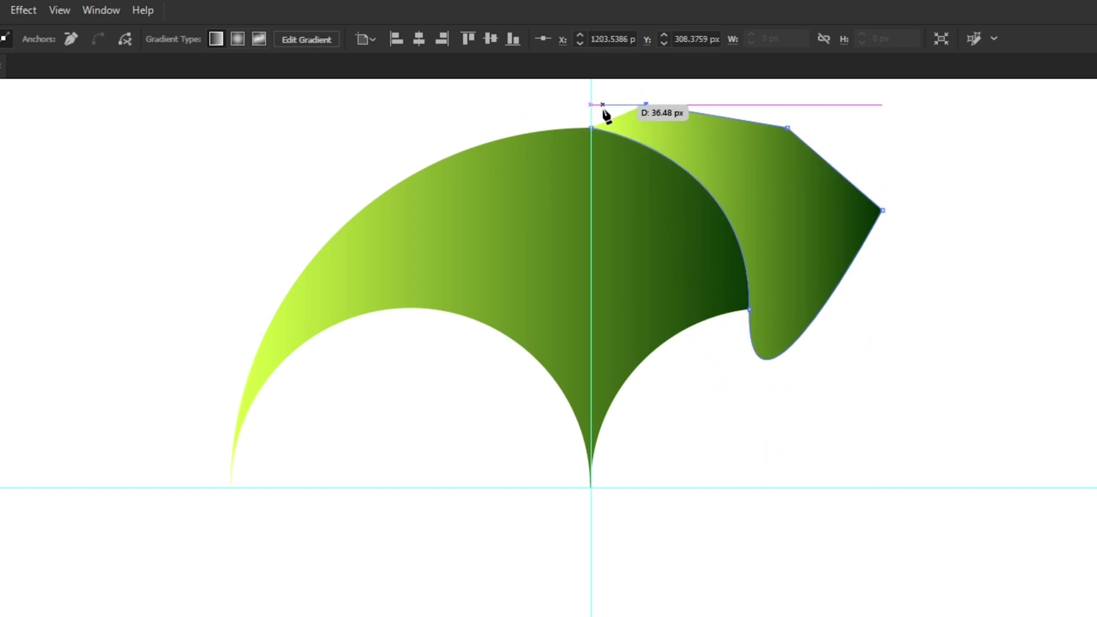
click(591, 127)
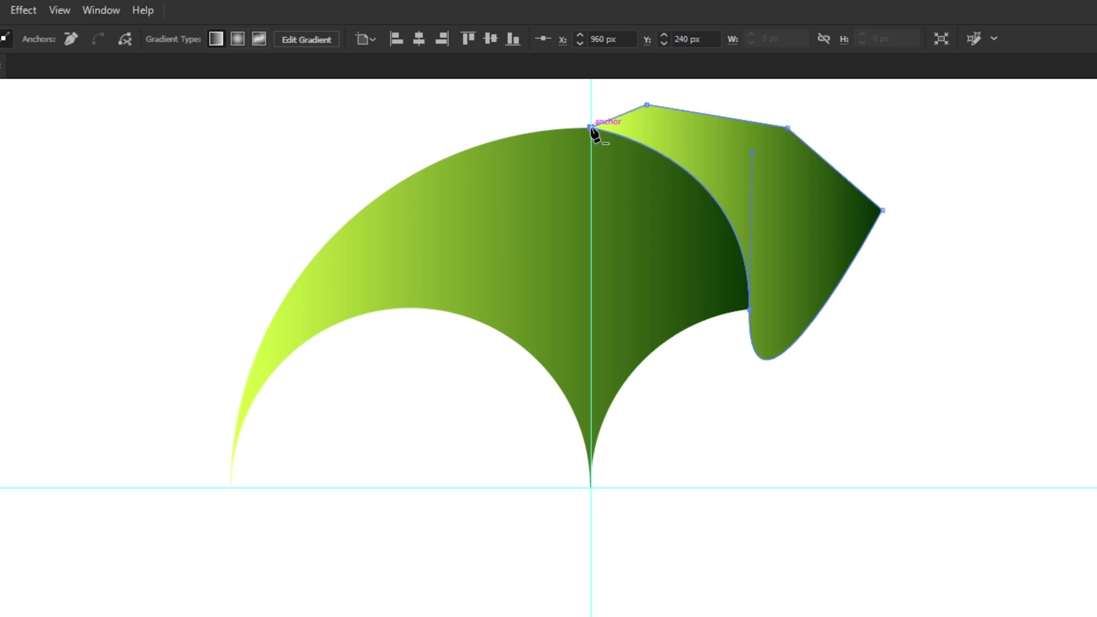
click(17, 90)
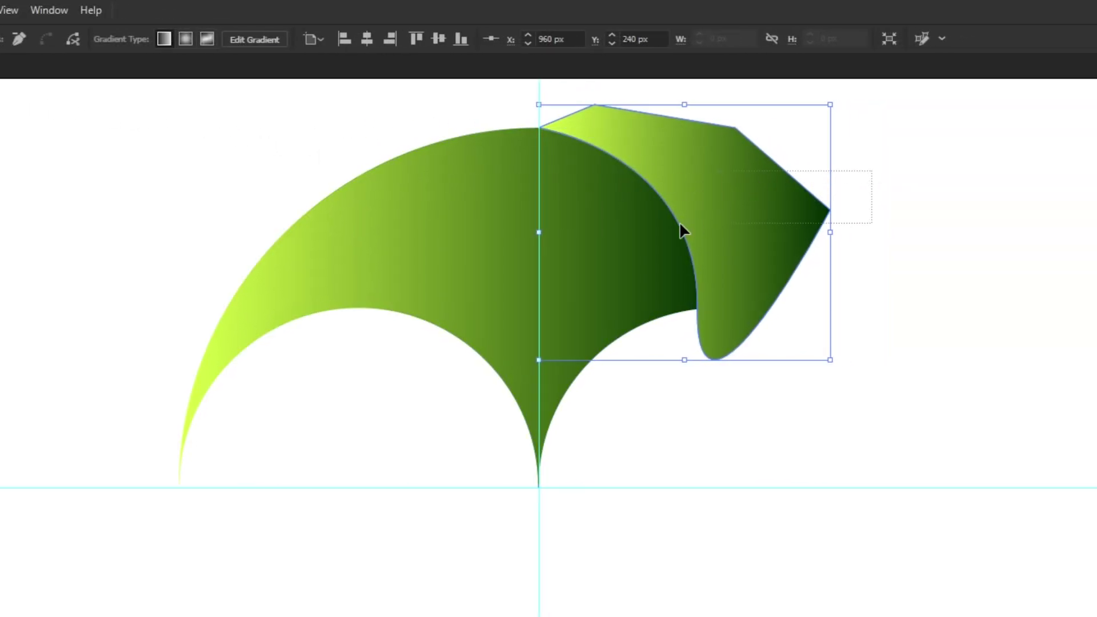
shift+click(592, 258)
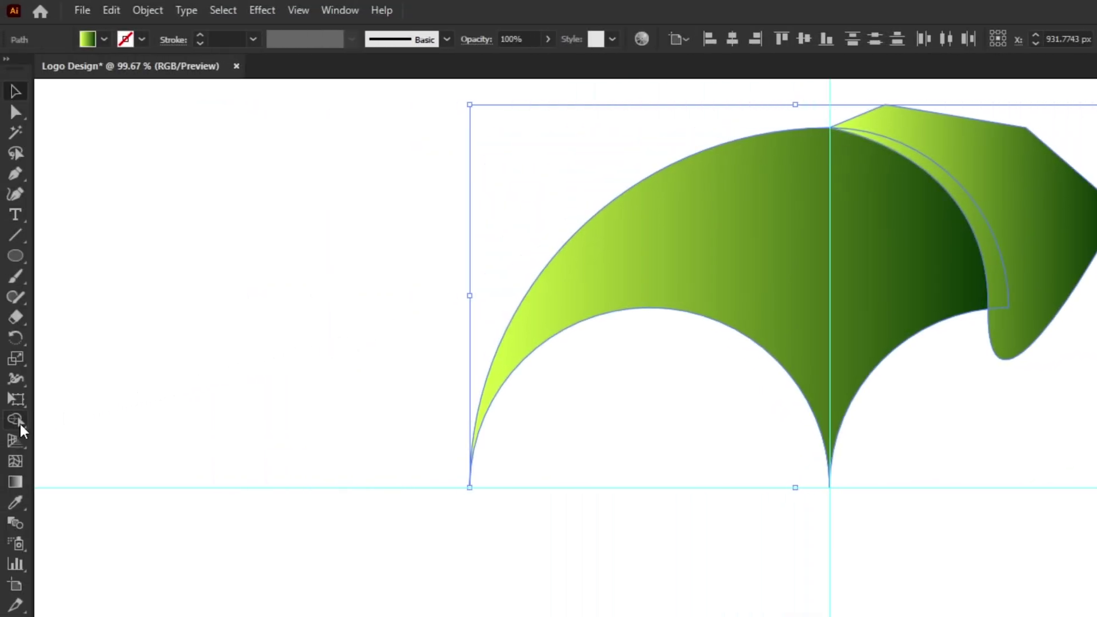
Delete the excess right-hand flap region with the Shape Builder tool
click(19, 424)
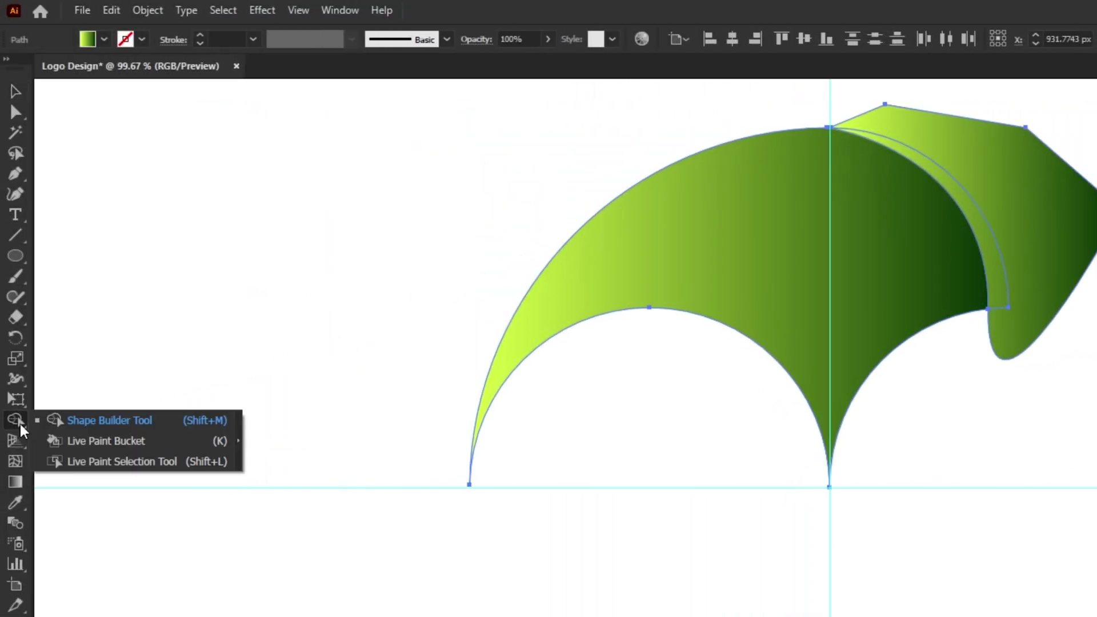
click(111, 424)
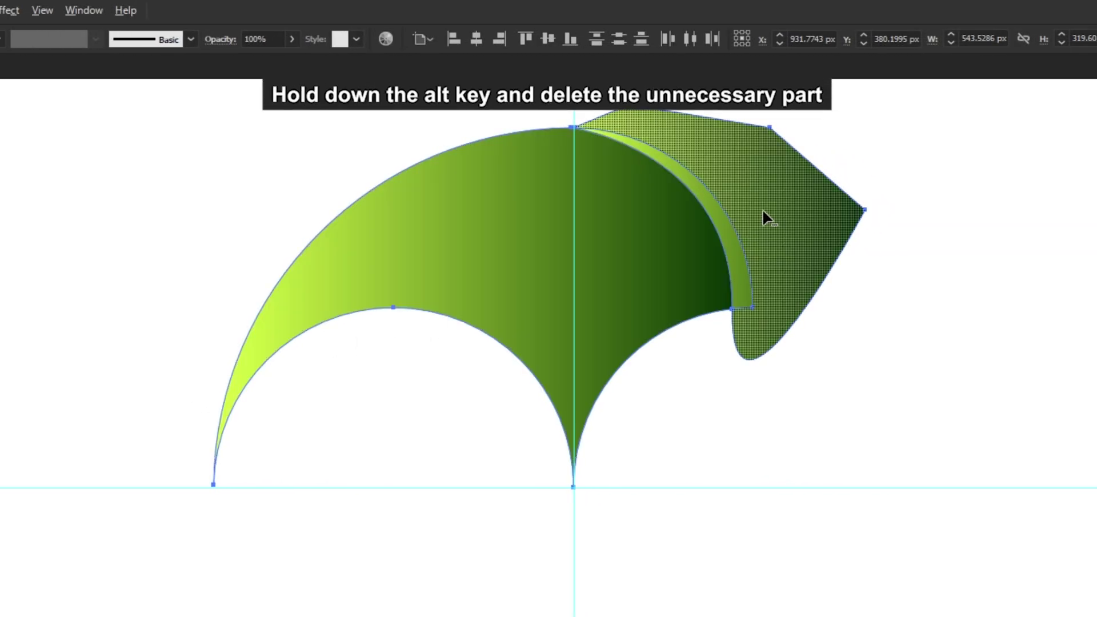
alt+click(762, 211)
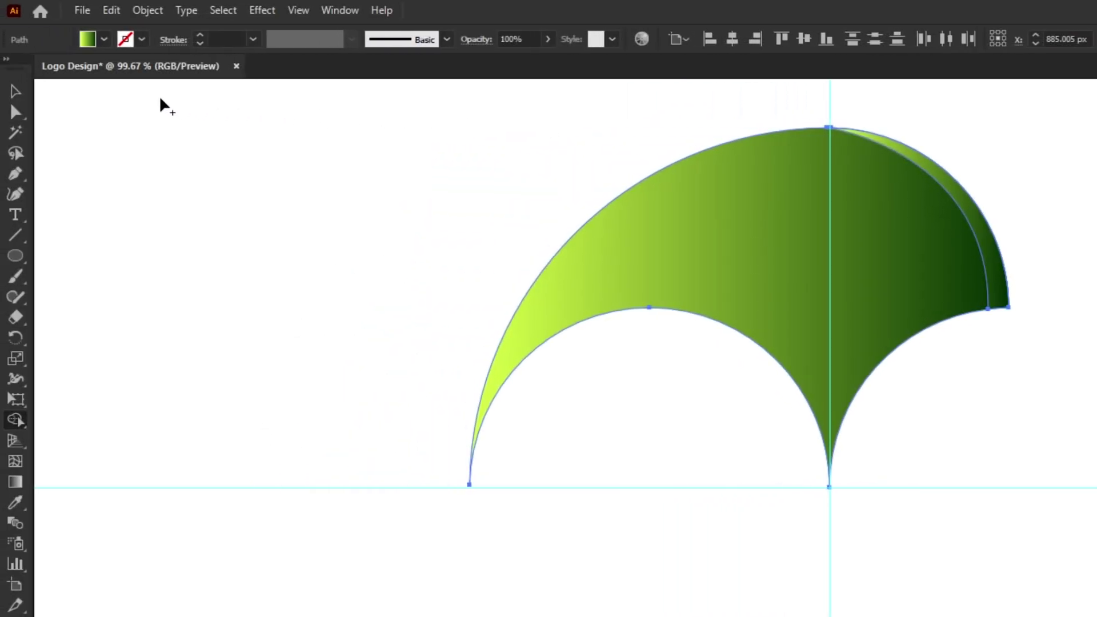
Select the thin sliver remaining along the arc's right edge
click(15, 91)
click(297, 232)
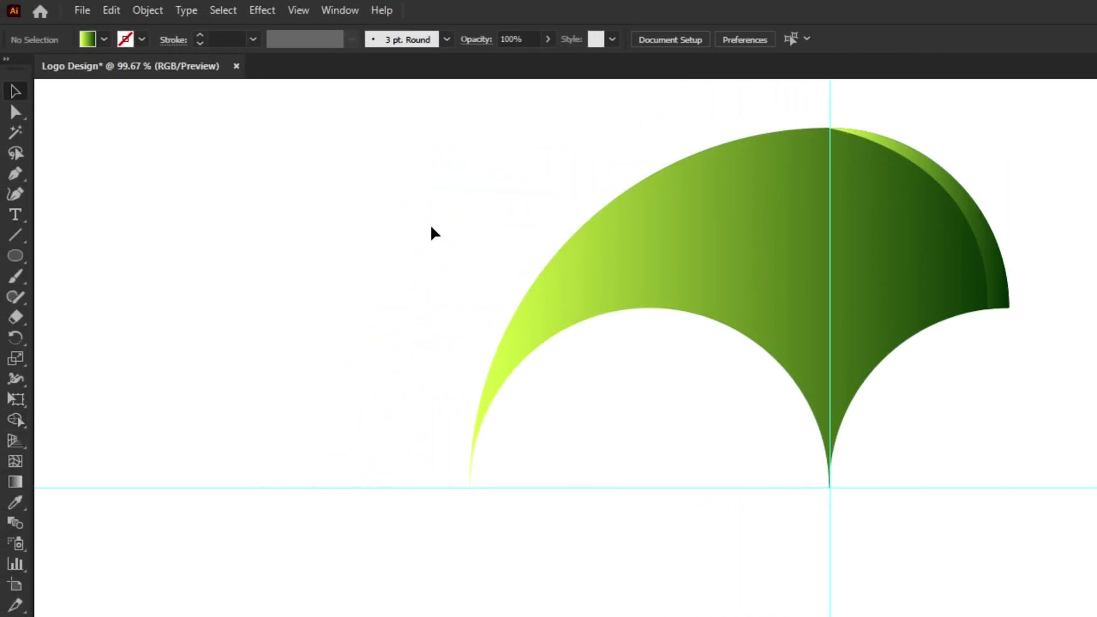
click(974, 220)
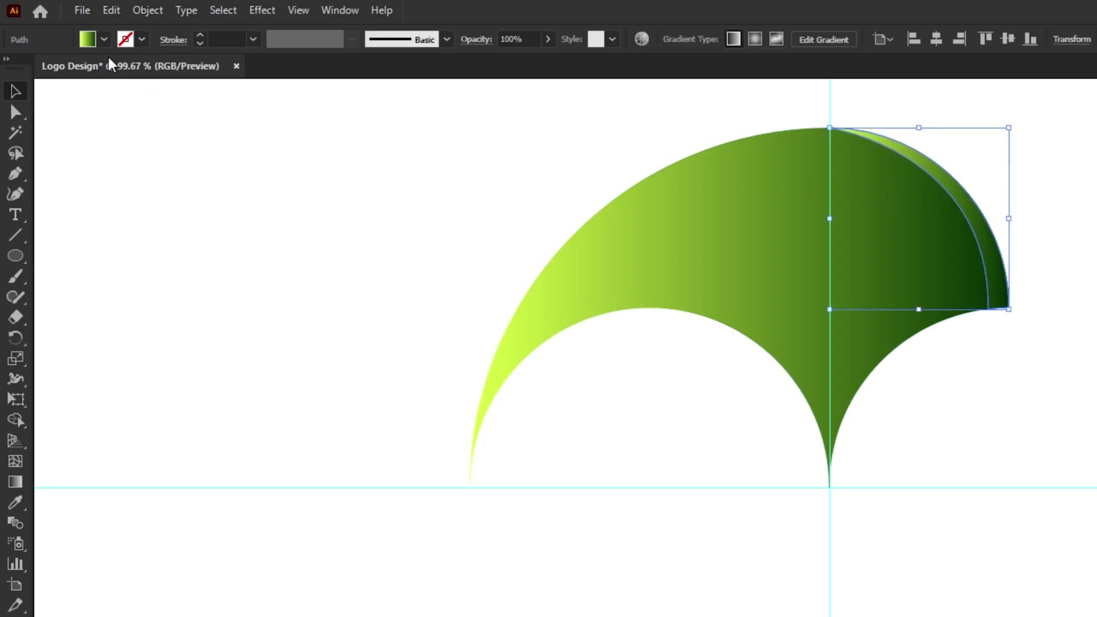
Fill the thin right-edge sliver with solid Black
click(103, 40)
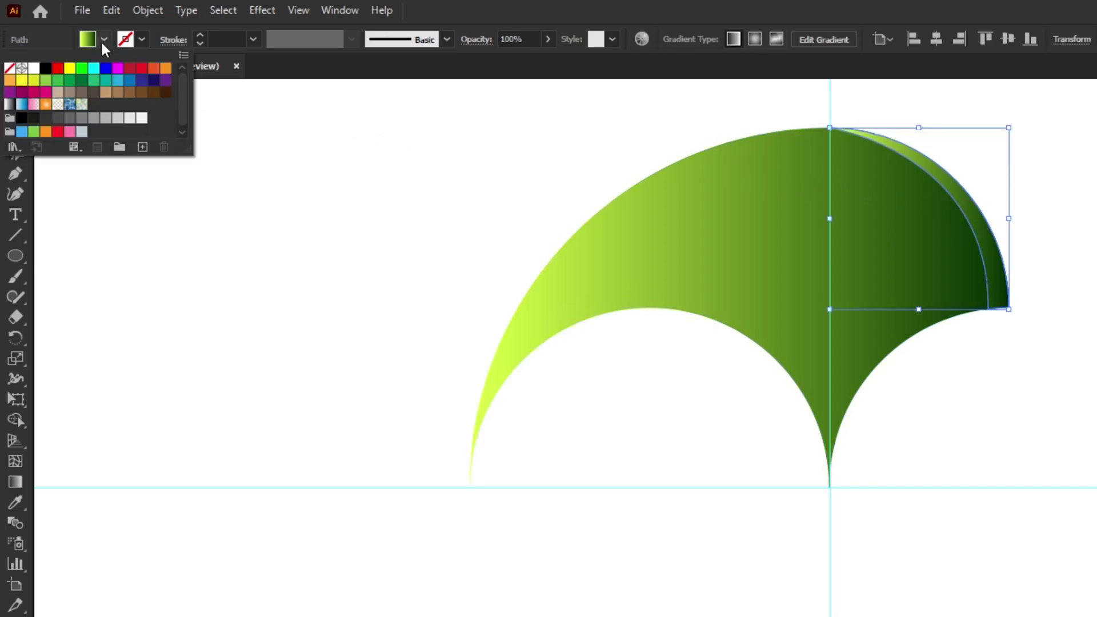
click(45, 69)
click(45, 35)
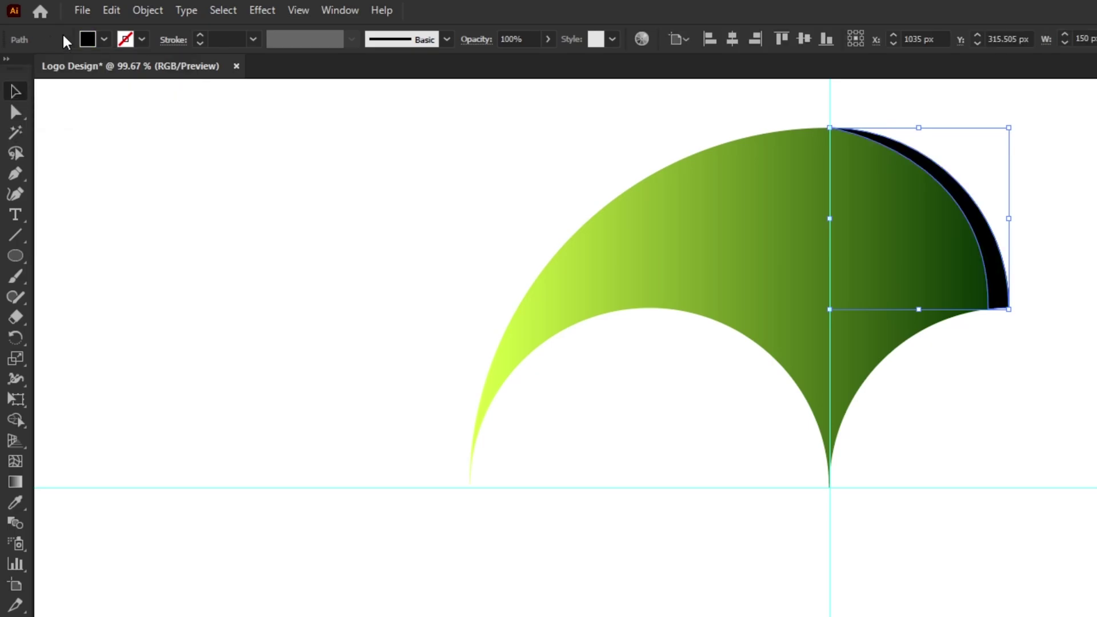
click(337, 13)
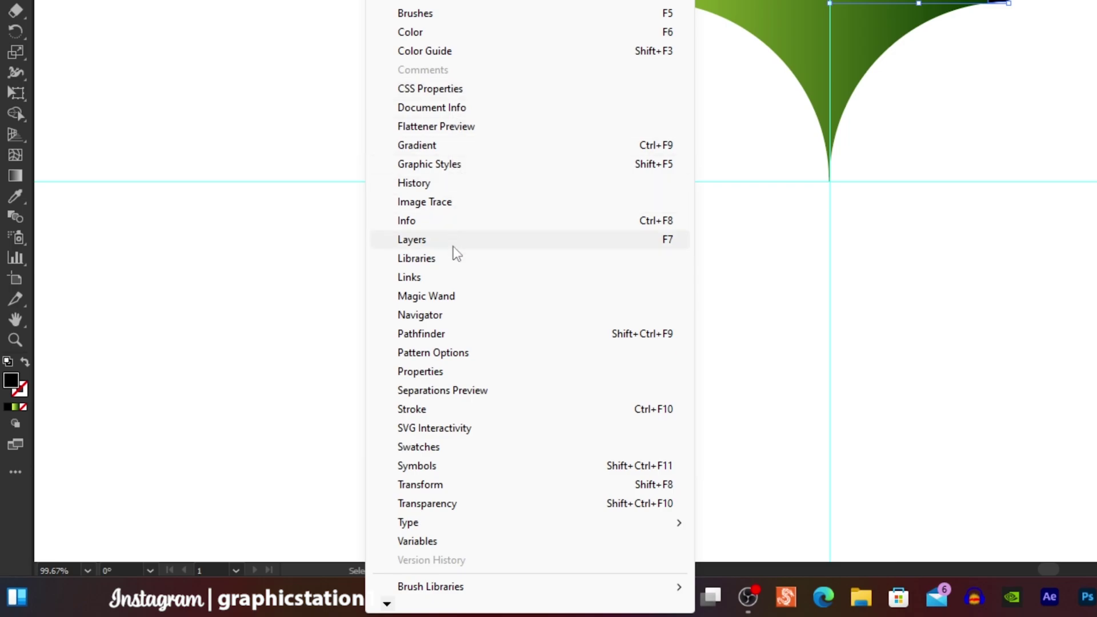
Give the black sliver Multiply blend mode at 5% opacity in Transparency
click(450, 505)
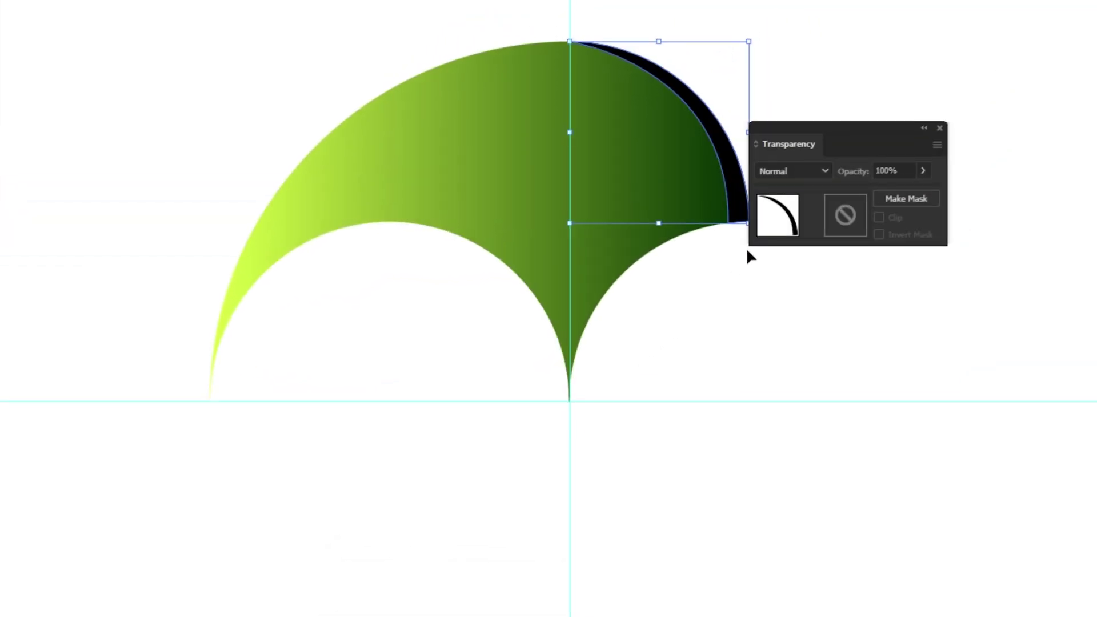
drag(858, 129, 874, 126)
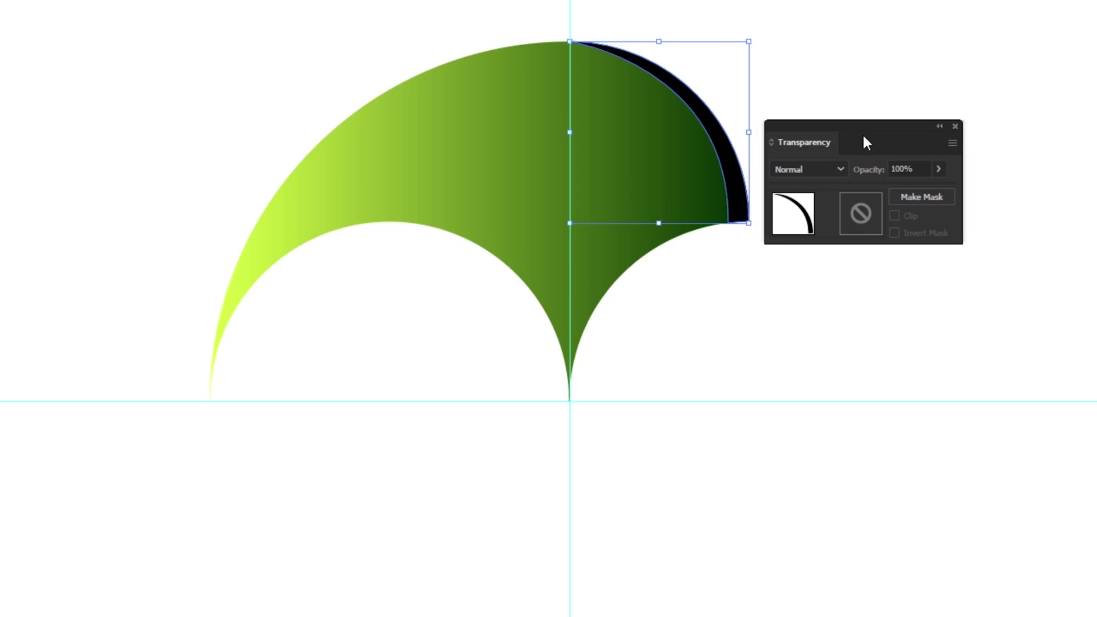
click(838, 167)
click(818, 234)
click(894, 167)
text(5)
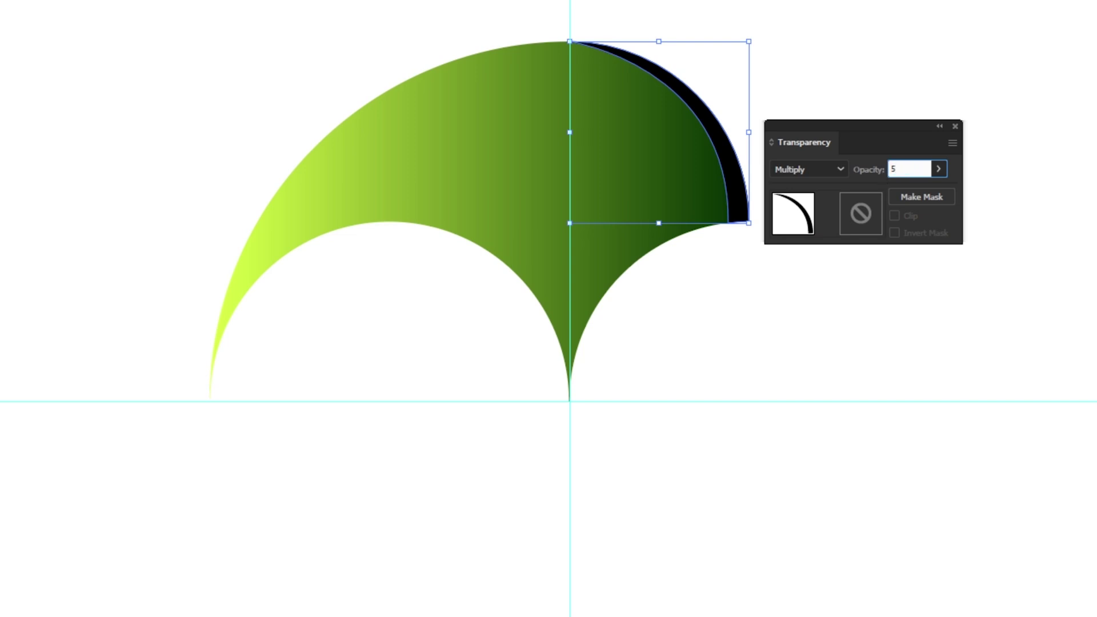
click(890, 115)
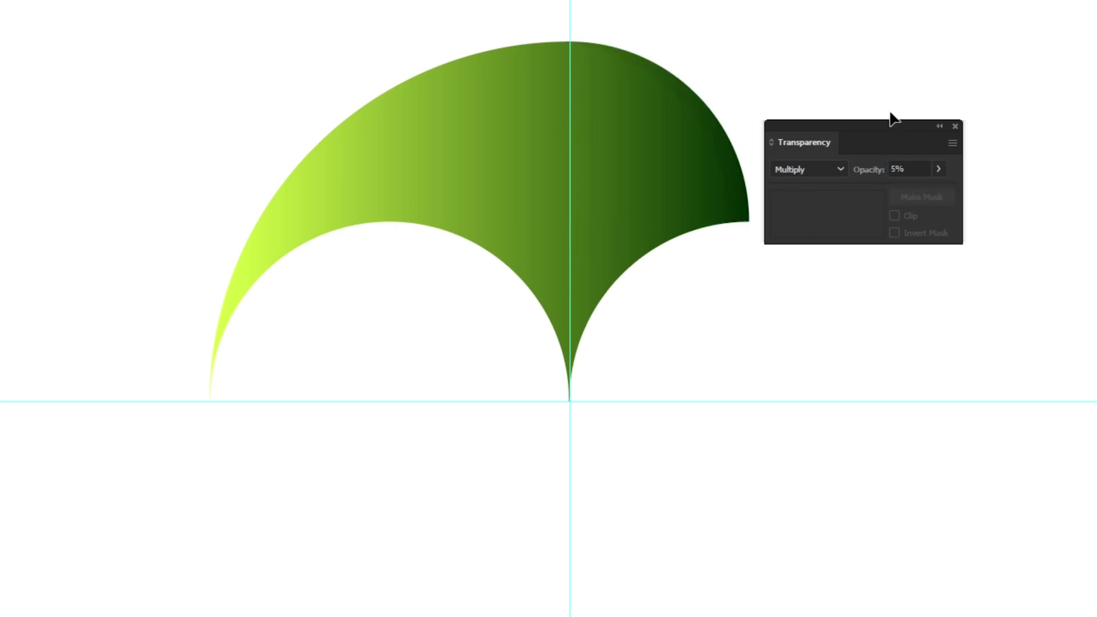
Raise the sliver's opacity to 10%, then select the arc and sliver together
click(740, 161)
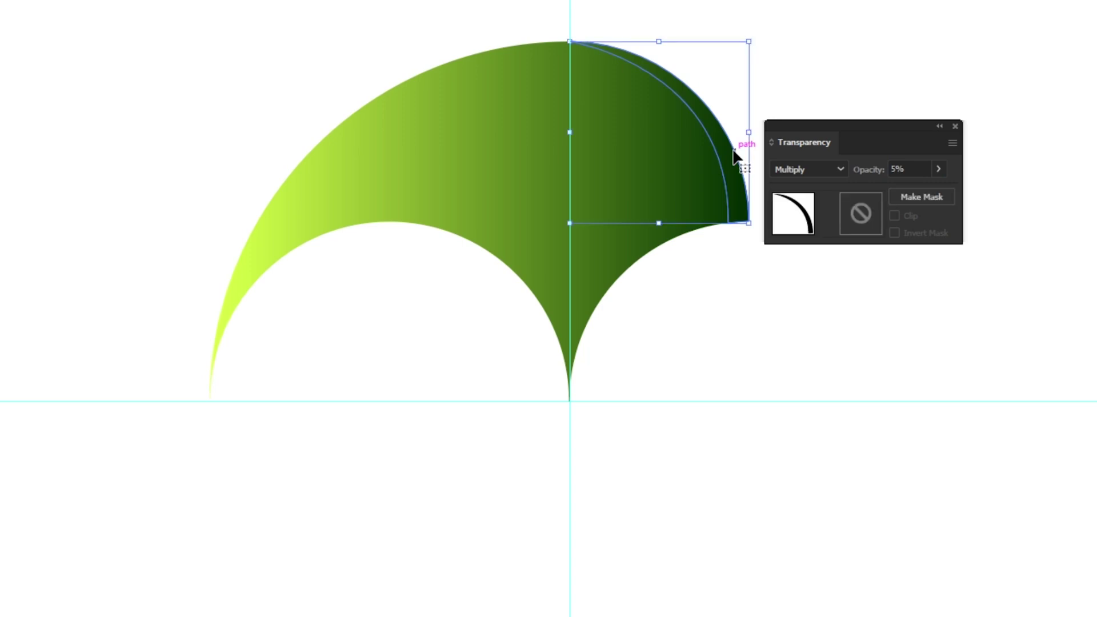
click(891, 169)
text(1)
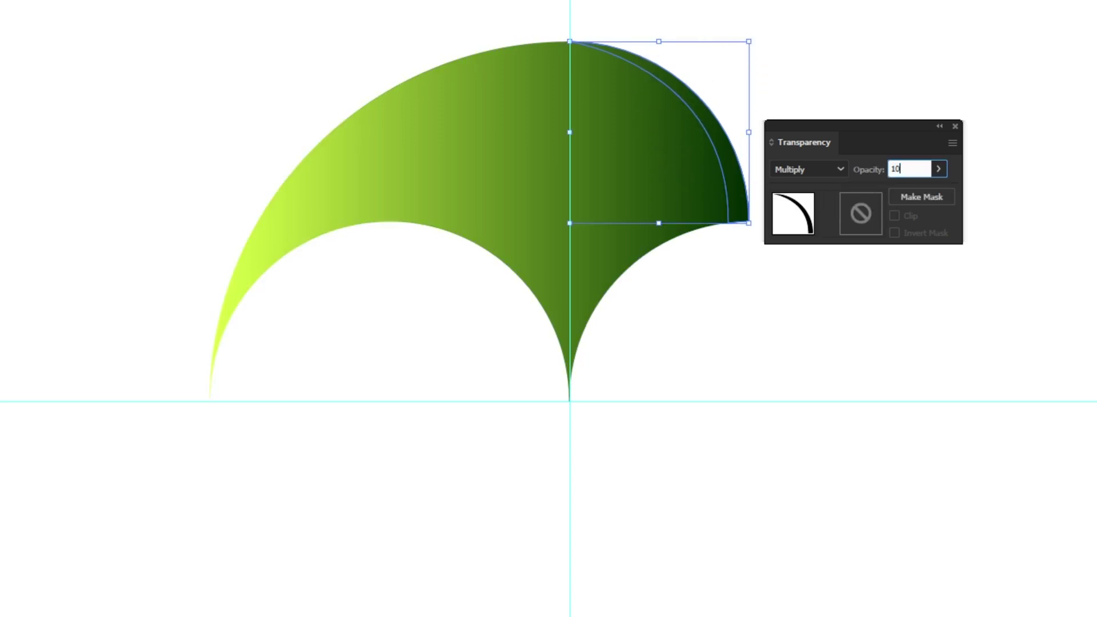
text(0)
click(926, 98)
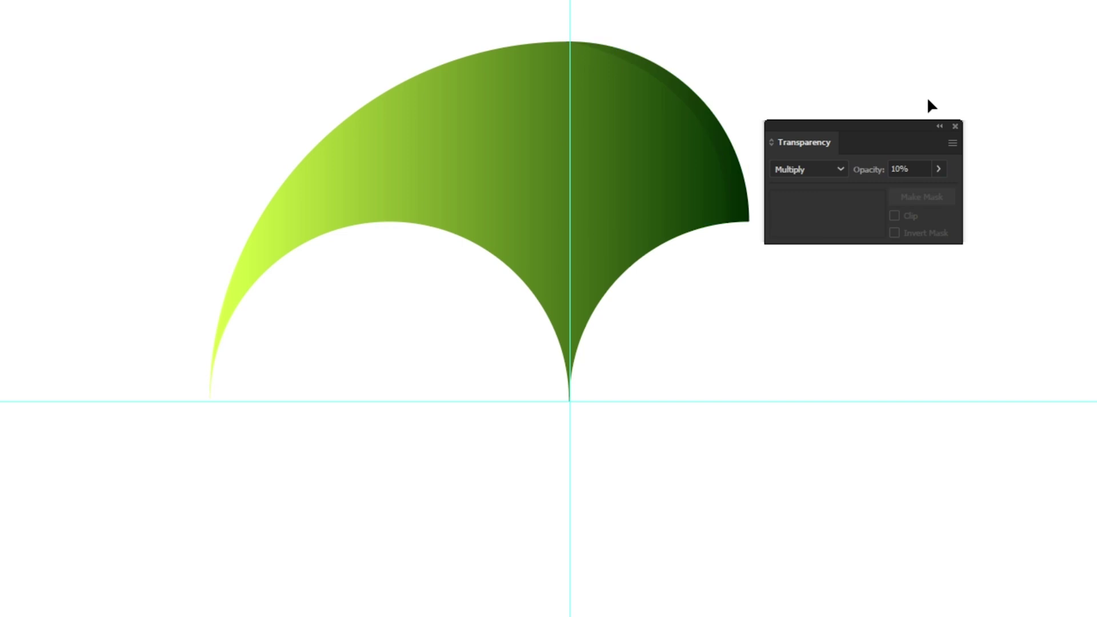
click(955, 125)
drag(955, 121, 505, 298)
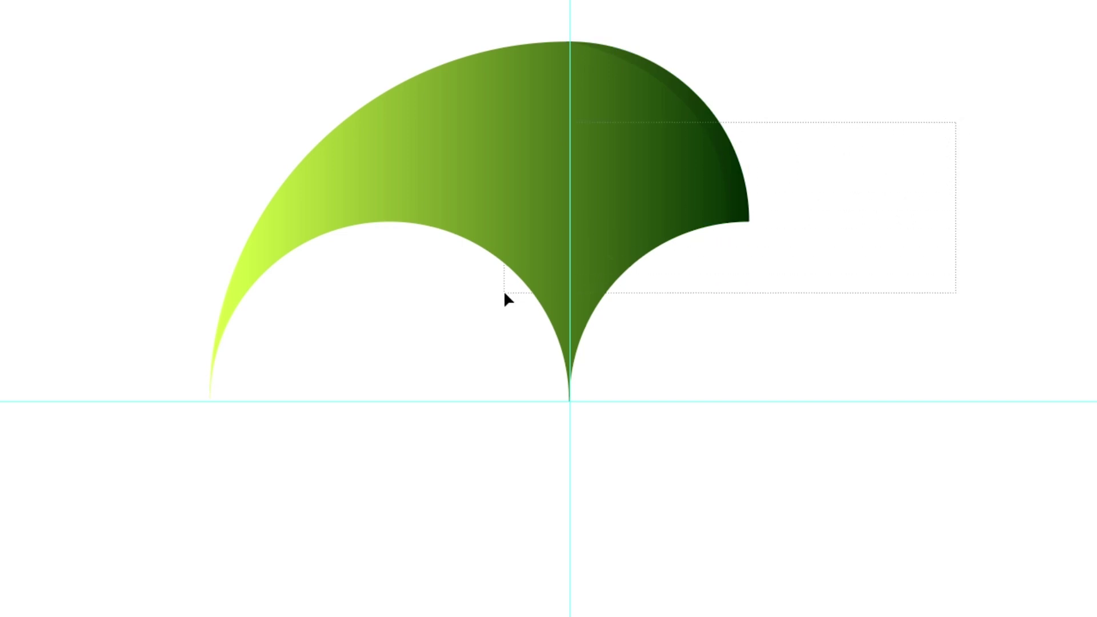
Group the green arc and its shadow sliver into one object
right_click(549, 142)
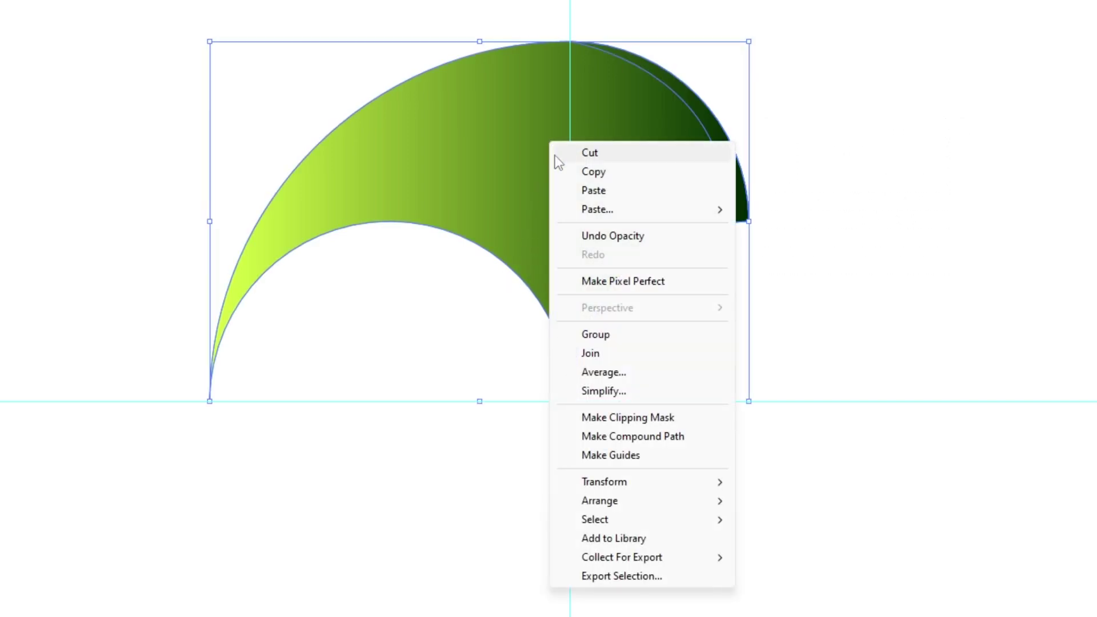
click(586, 336)
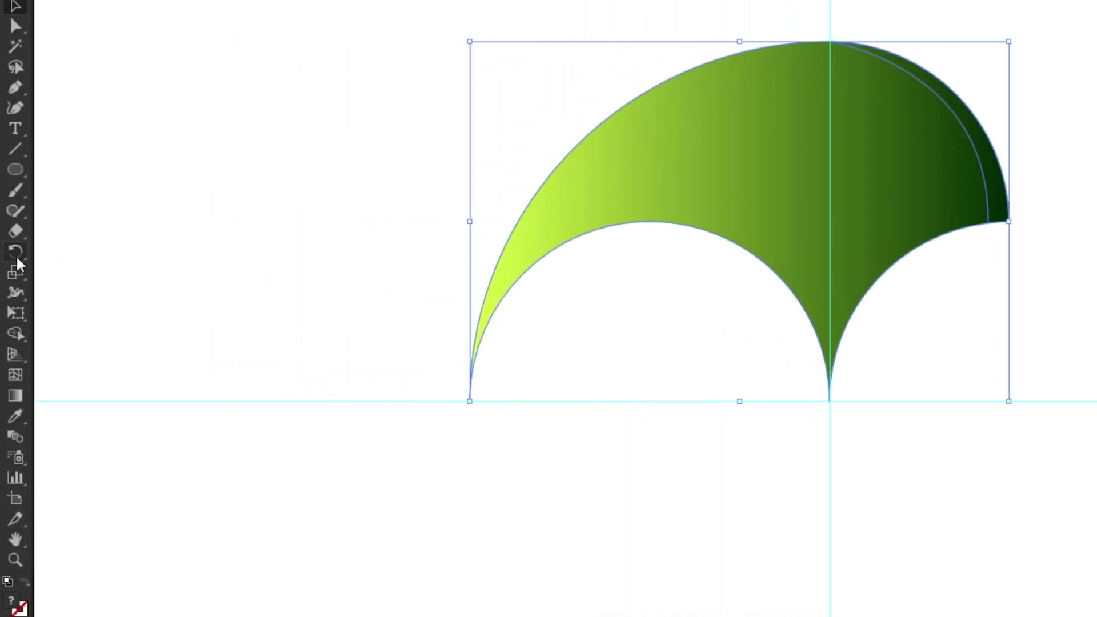
click(16, 255)
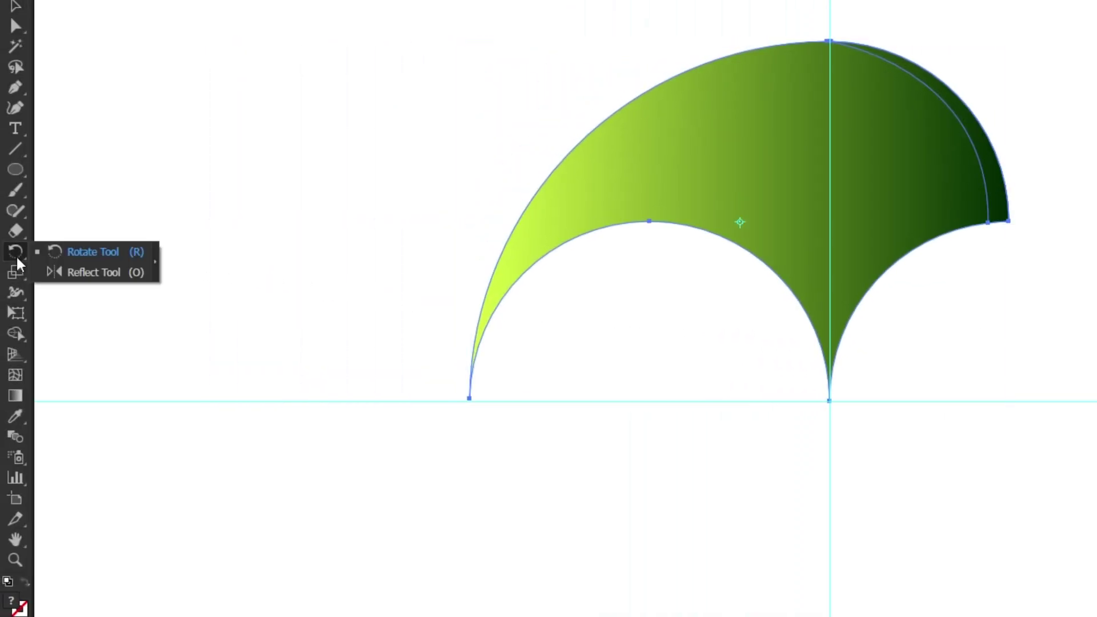
click(90, 257)
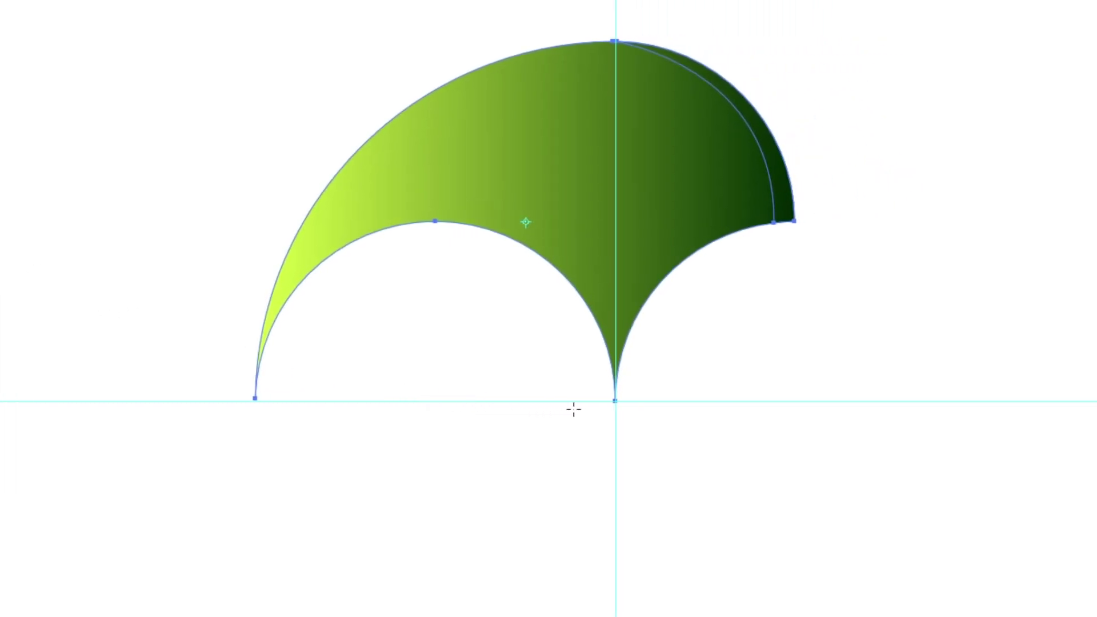
Make three 90° rotated copies of the petal around its bottom point
alt+click(615, 402)
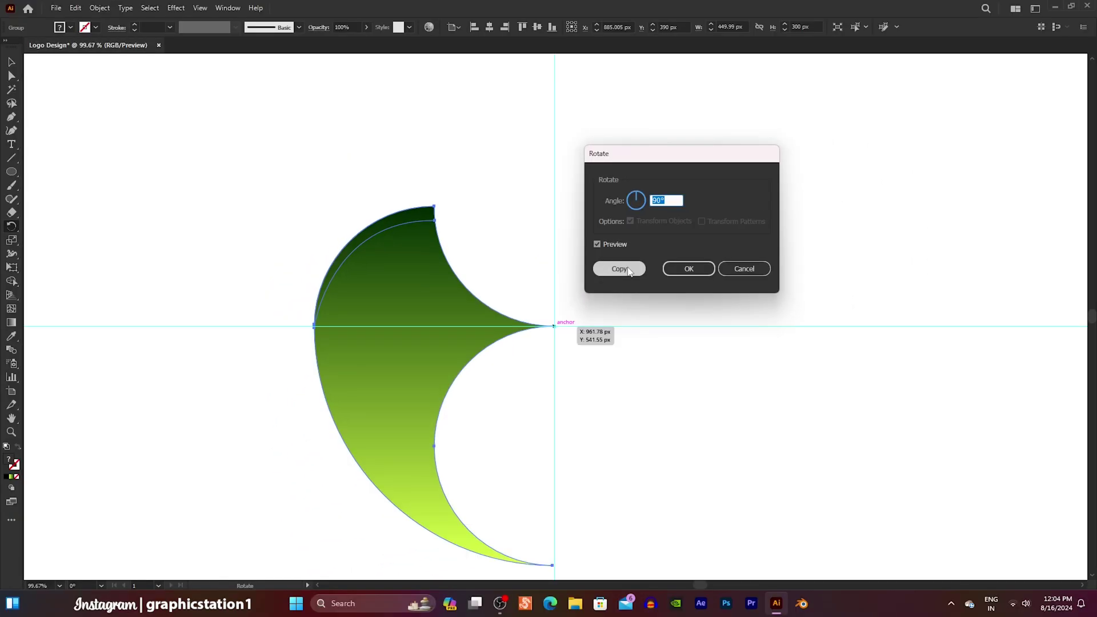
click(629, 271)
key(ctrl+d)
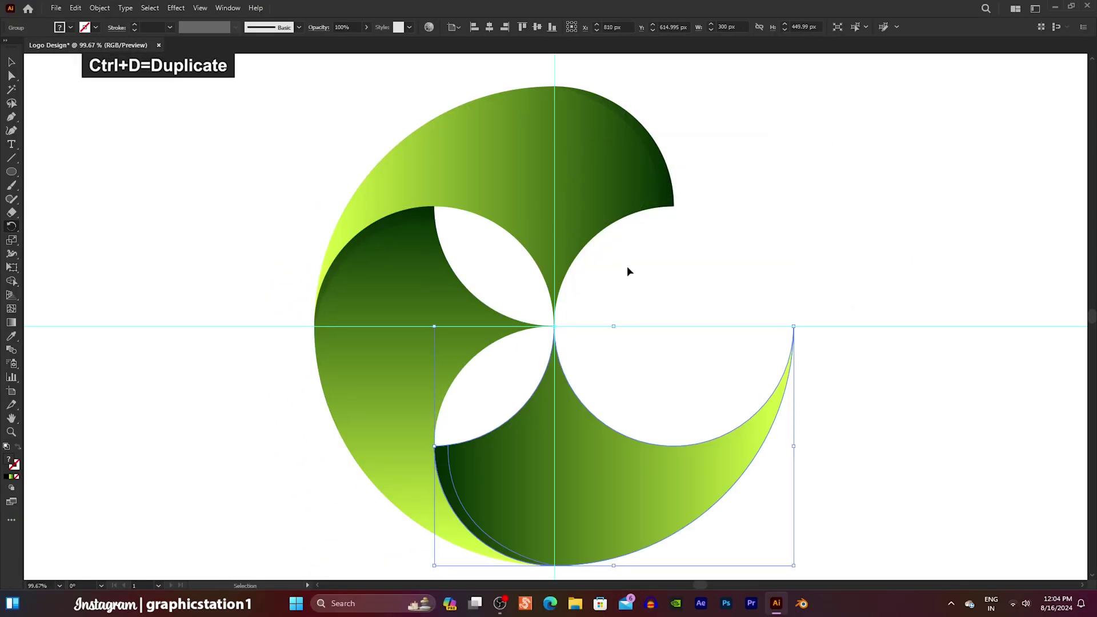
key(ctrl+d)
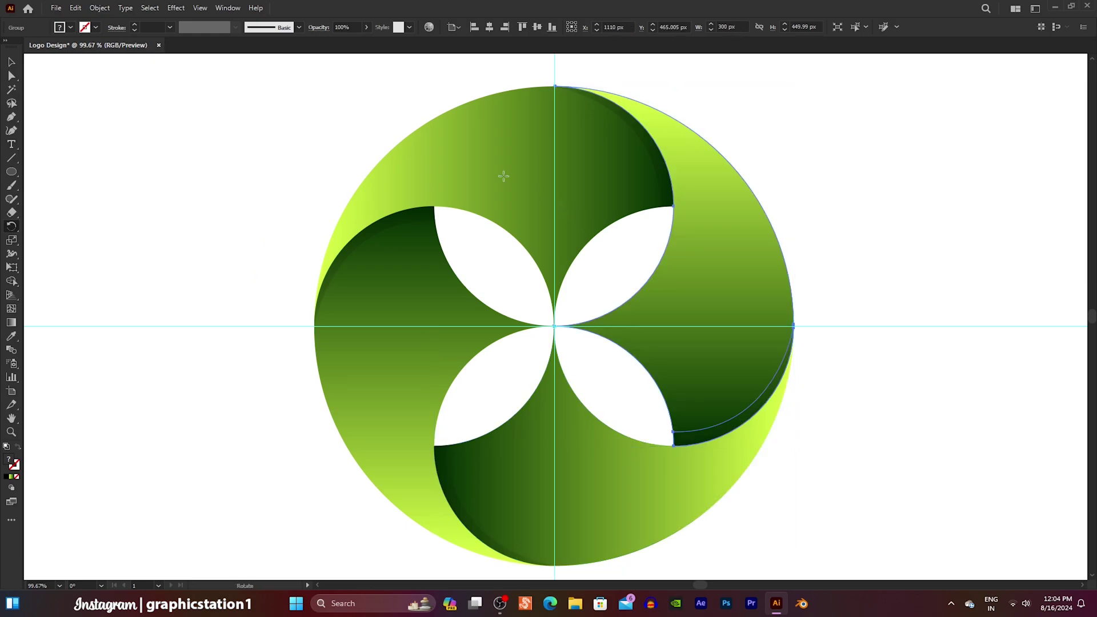
click(12, 61)
click(95, 121)
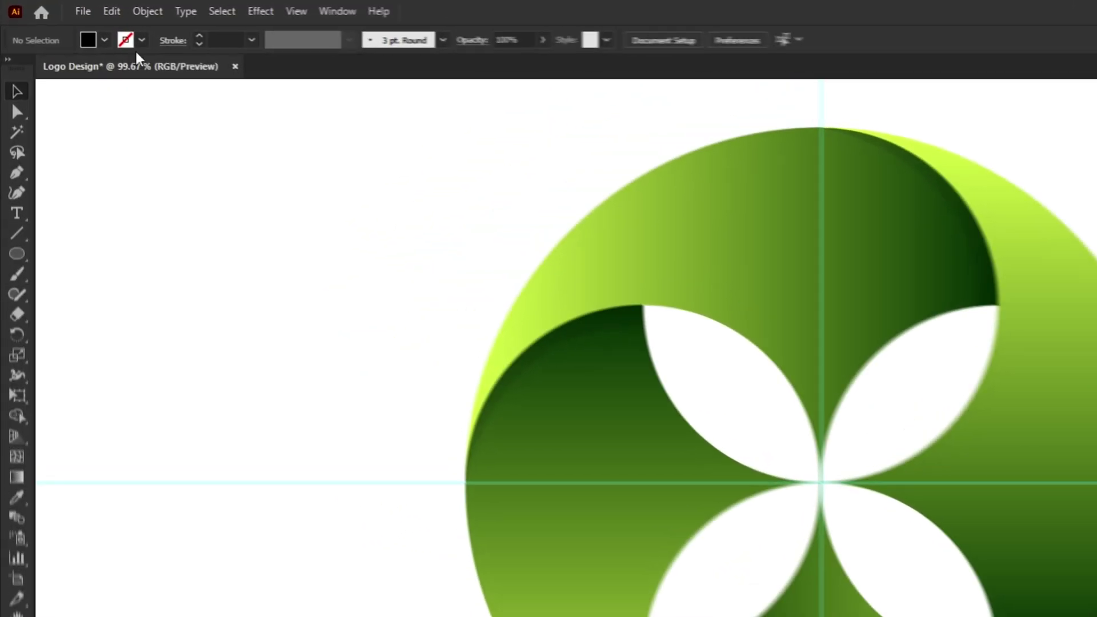
Unlock everything and delete the horizontal and vertical guides, leaving only the logo
click(100, 7)
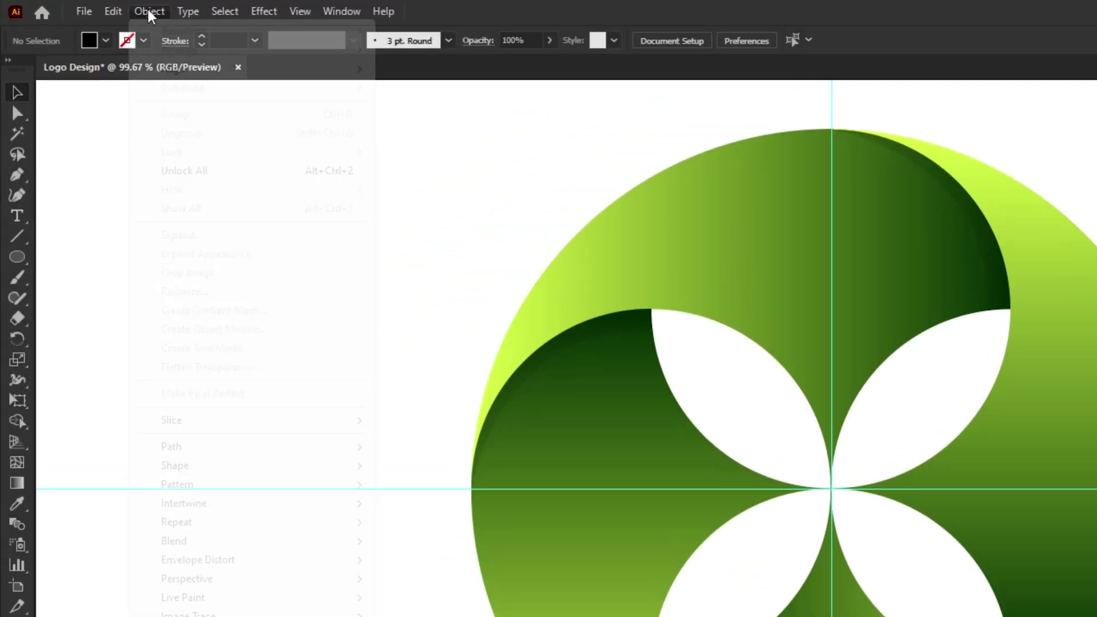
click(223, 170)
drag(251, 366, 313, 519)
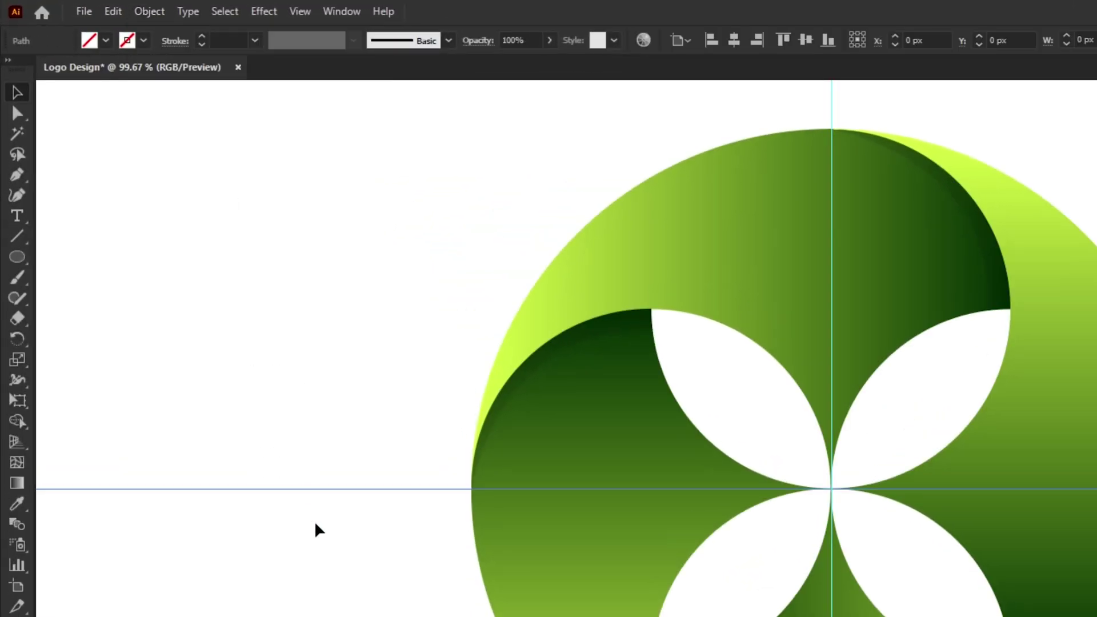
key(Delete)
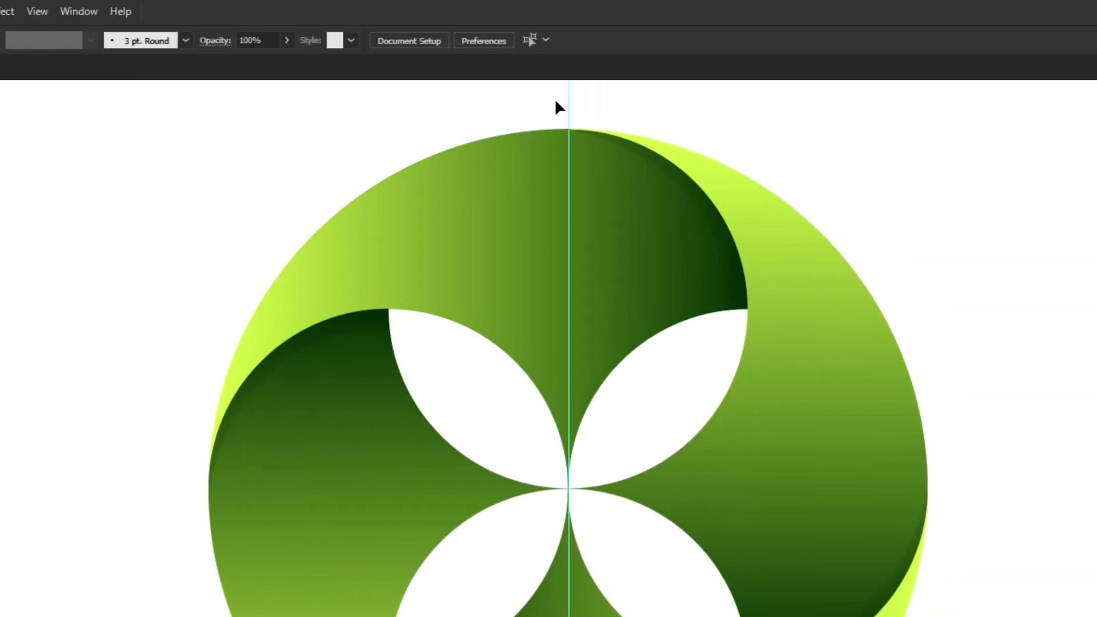
drag(583, 105, 586, 107)
key(Delete)
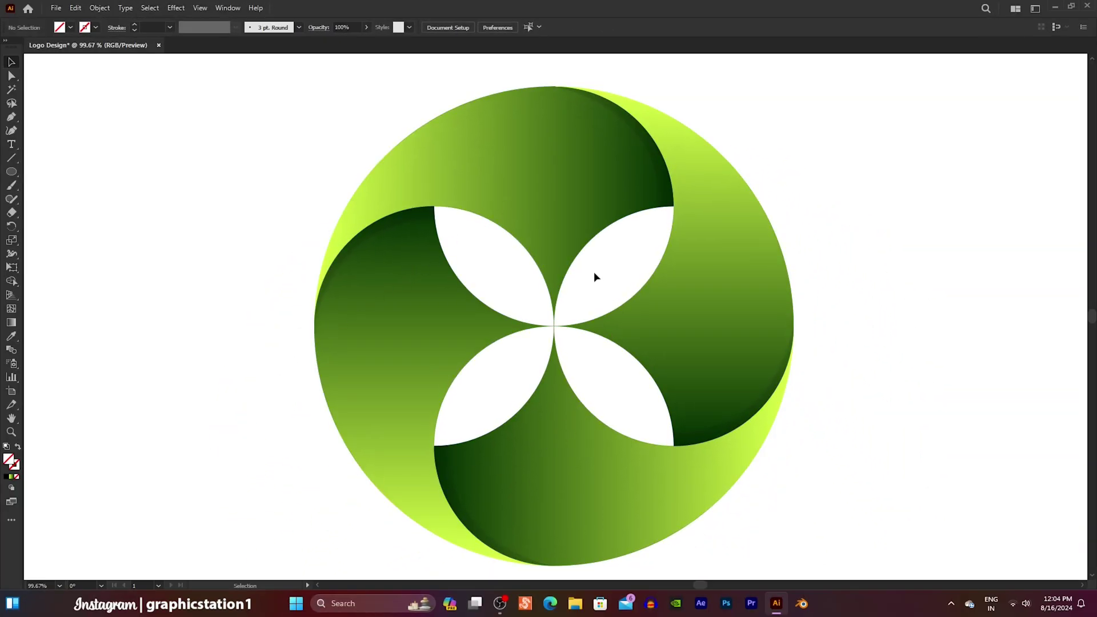
key(a)
scroll(577, 269, down, 1)
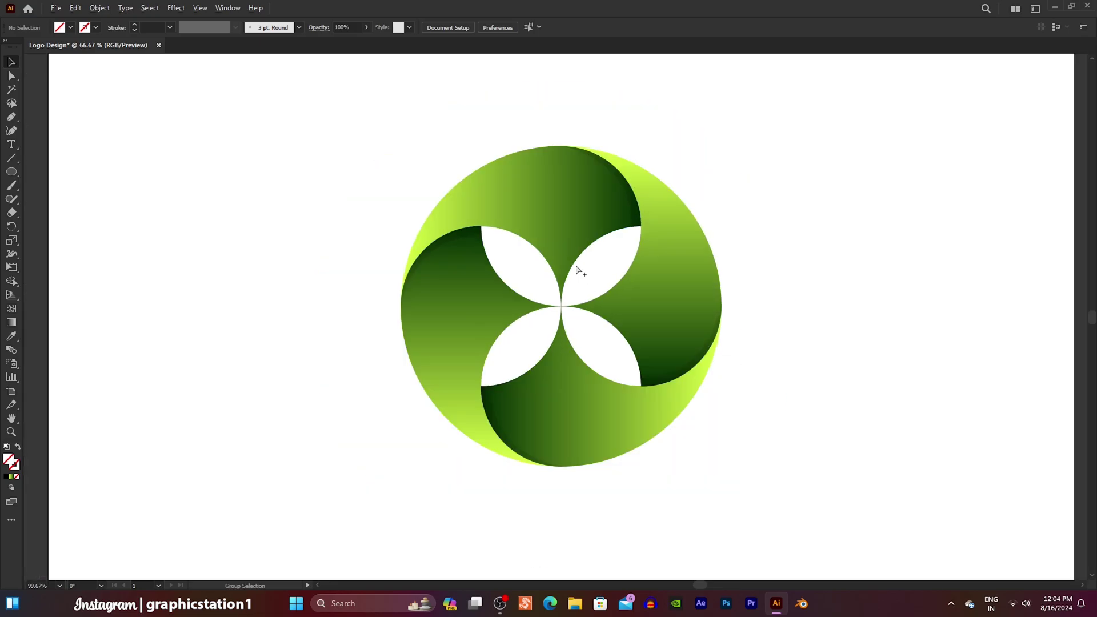